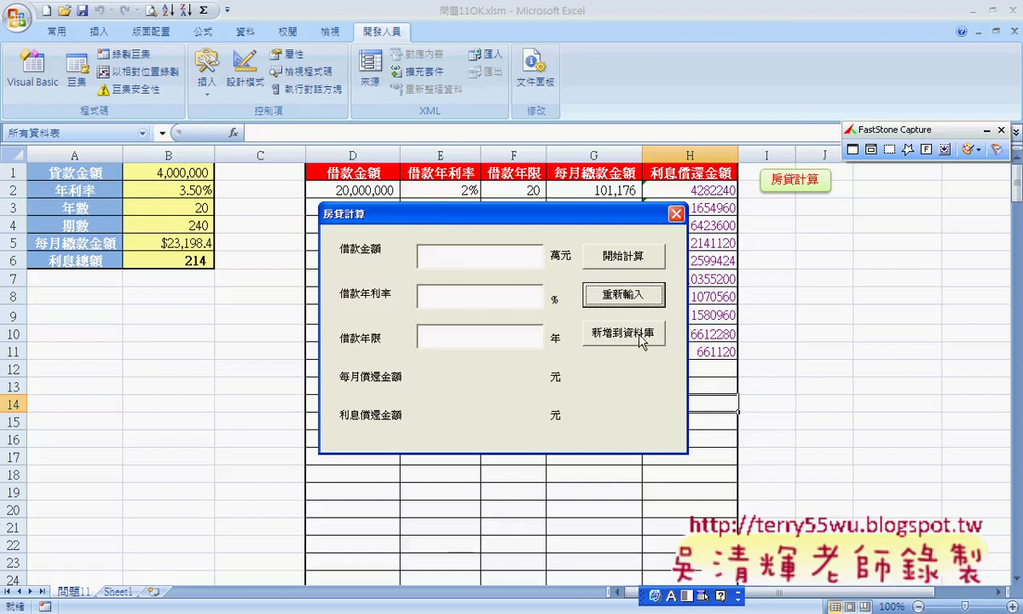
Step: Calculate a 500萬 loan at 1.9% over 20 years in the 房貸計算 form, then move the form up
click(468, 254)
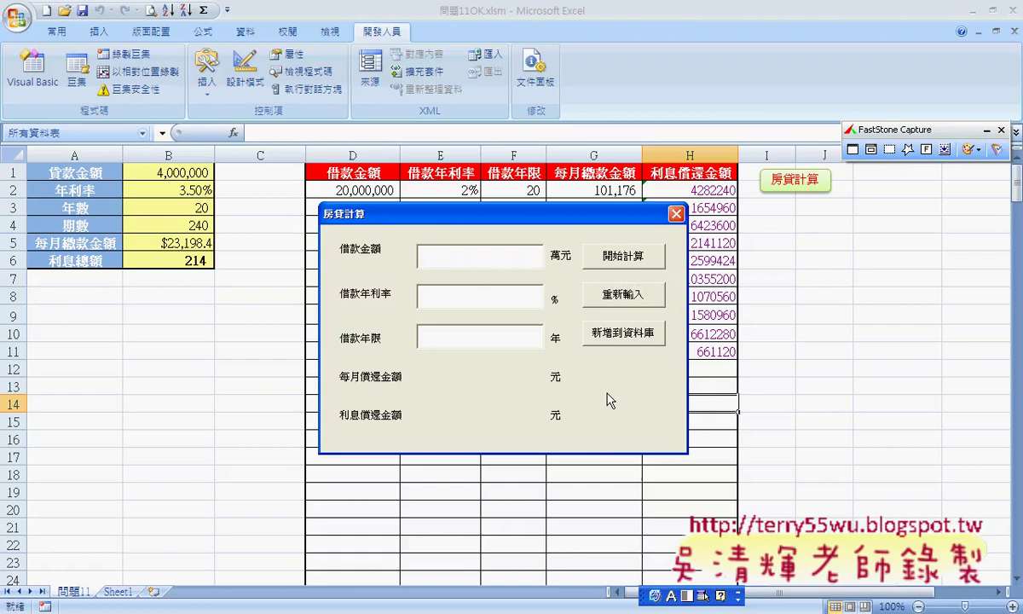
text(500)
click(478, 295)
text(1.9)
key(Tab)
text(20)
click(600, 246)
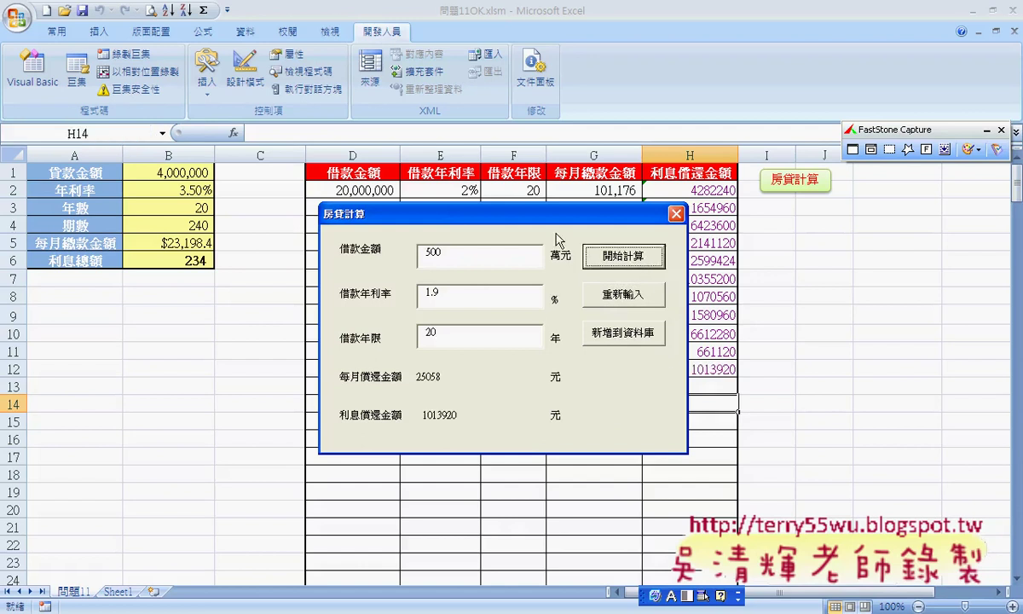
mouse_move(521, 219)
mouse_down()
mouse_move(629, 245)
mouse_move(617, 52)
mouse_up()
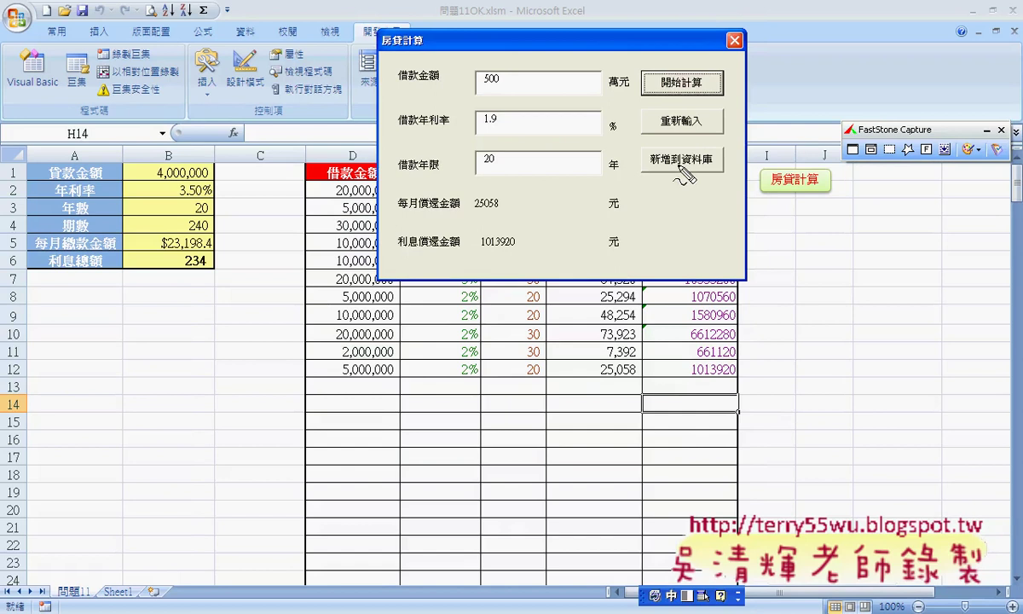
drag(720, 178, 686, 182)
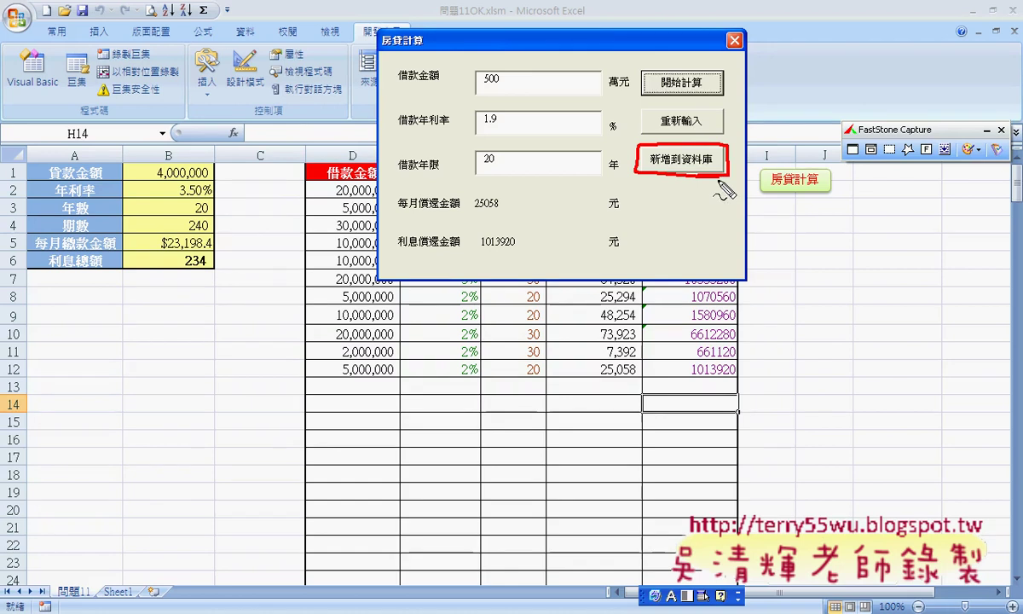
key(Escape)
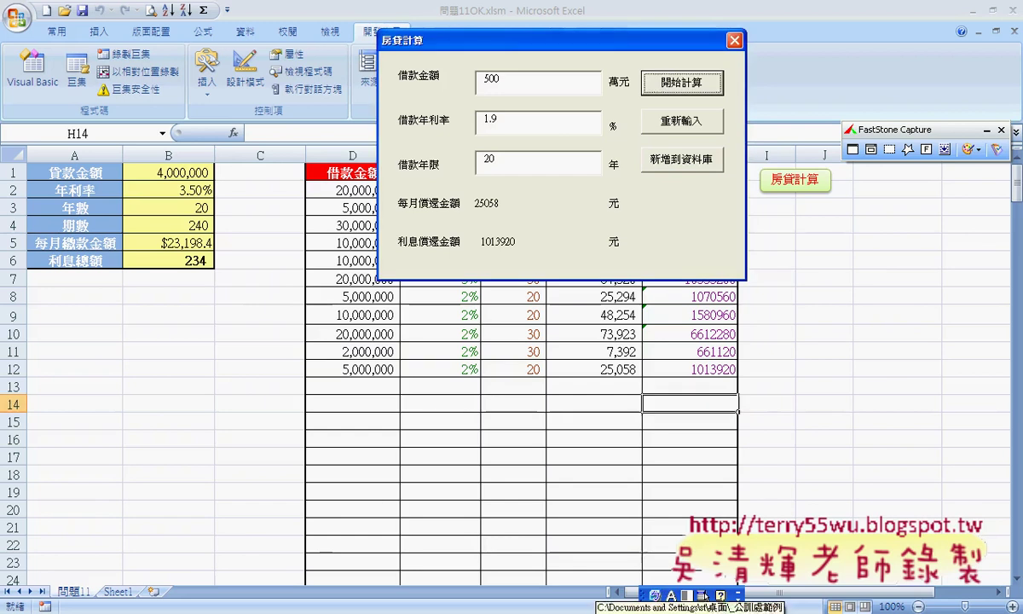
Step: Restore the _公訓處範例 folder window and open 房貸.accdb in Access
click(703, 596)
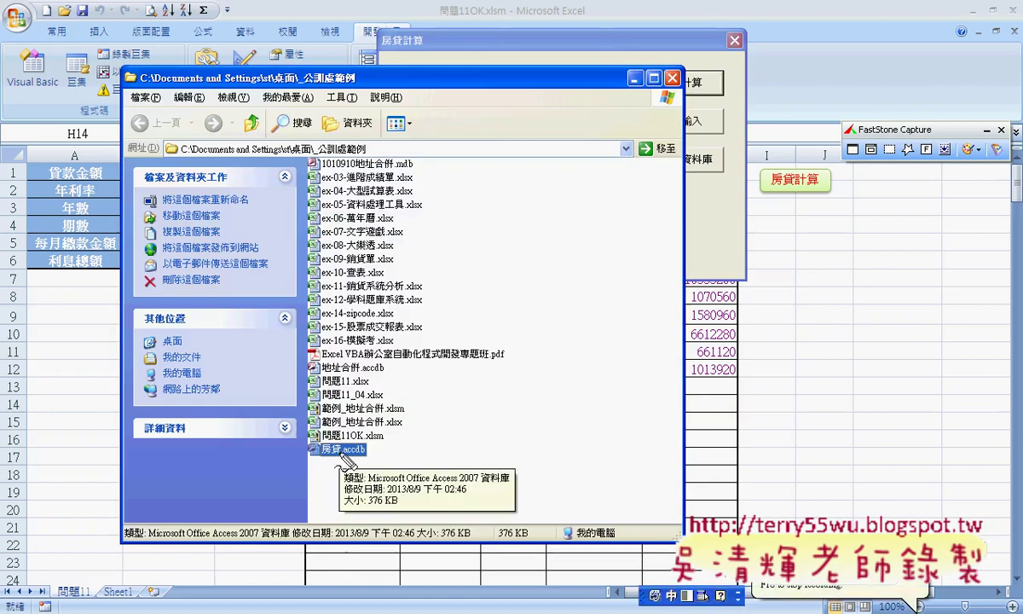
mouse_move(375, 458)
mouse_down()
mouse_move(312, 469)
mouse_move(365, 460)
mouse_up()
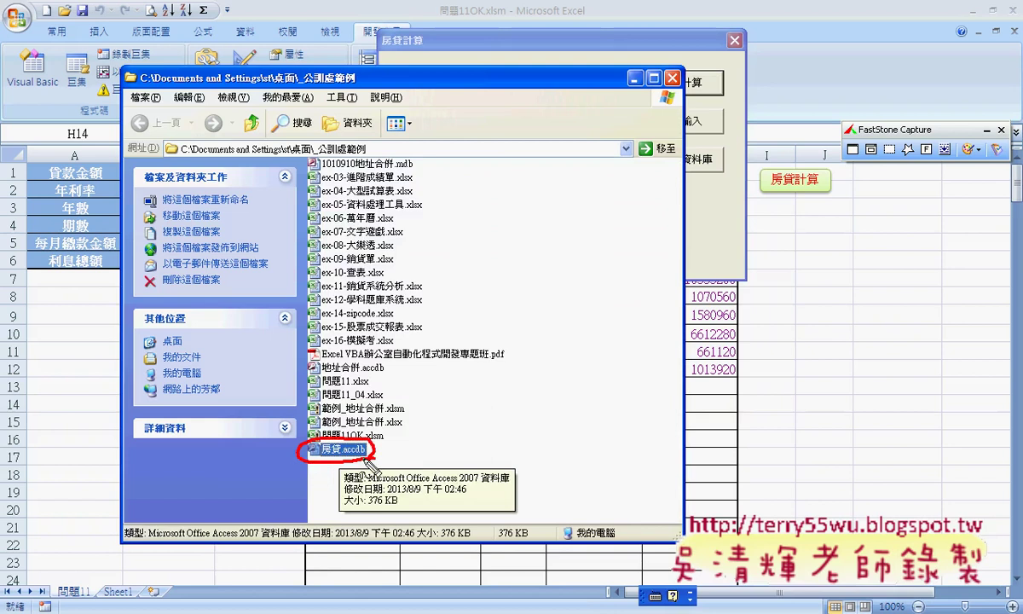
key(Escape)
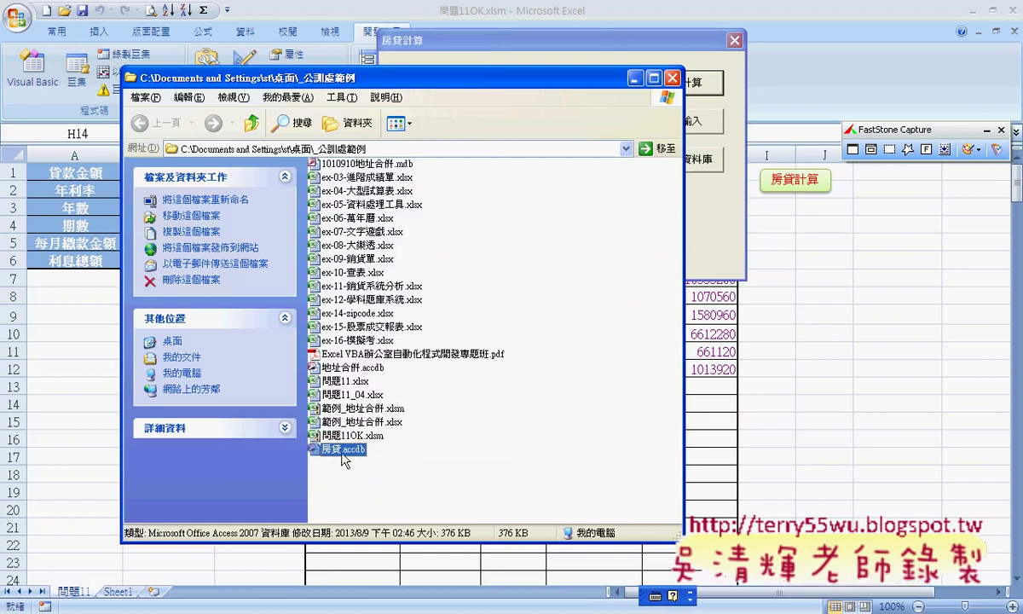
double_click(344, 452)
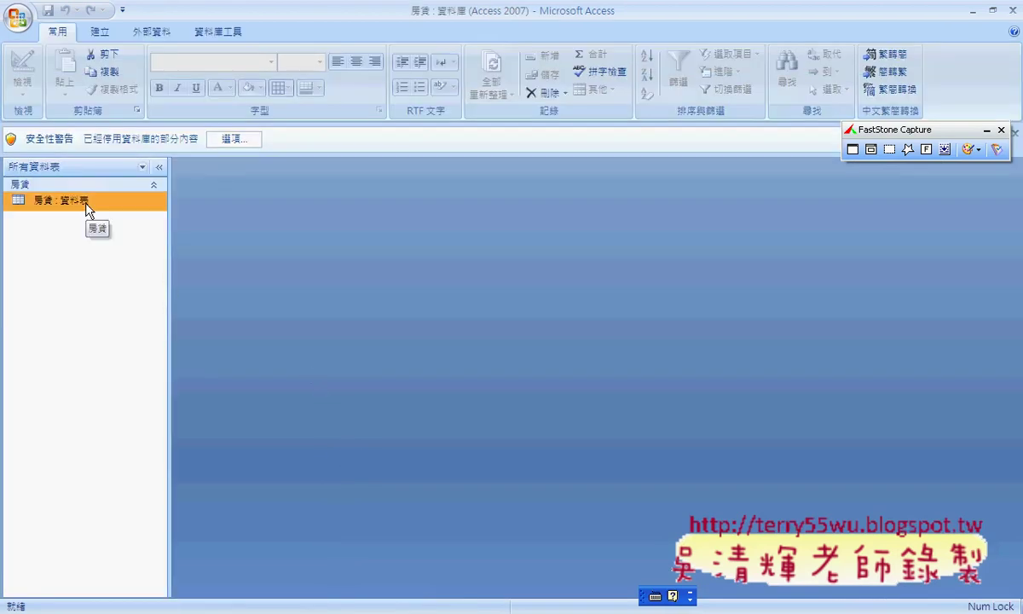
Step: View the 房貸 table's single loan record, then return to the Excel loan workbook
double_click(81, 201)
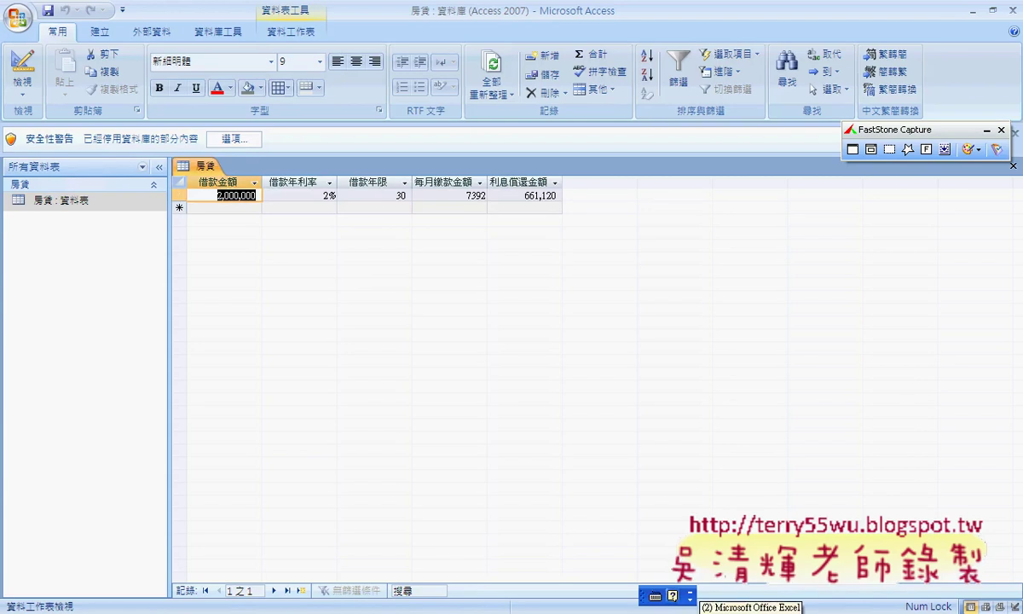
click(692, 607)
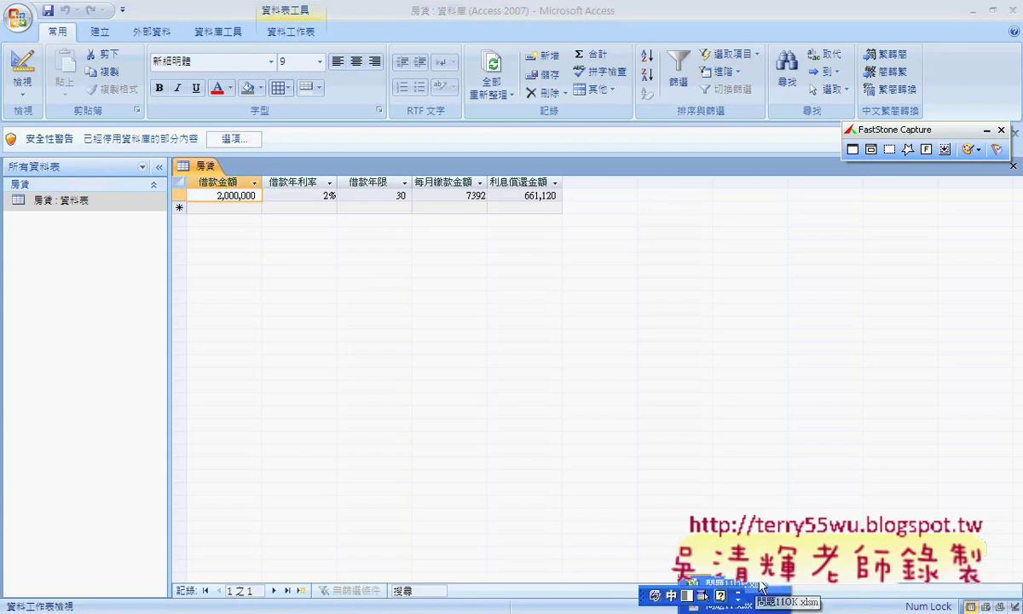
click(680, 550)
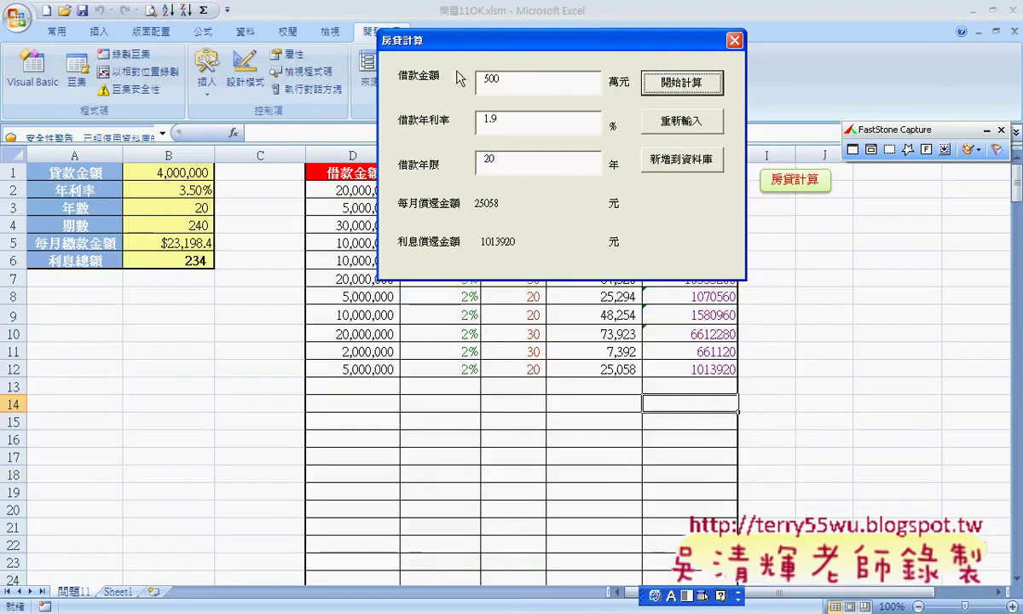
Step: Close the 房貸 table in Access, then send the 500萬 loan to the database with 新增到資料庫
drag(475, 51, 431, 269)
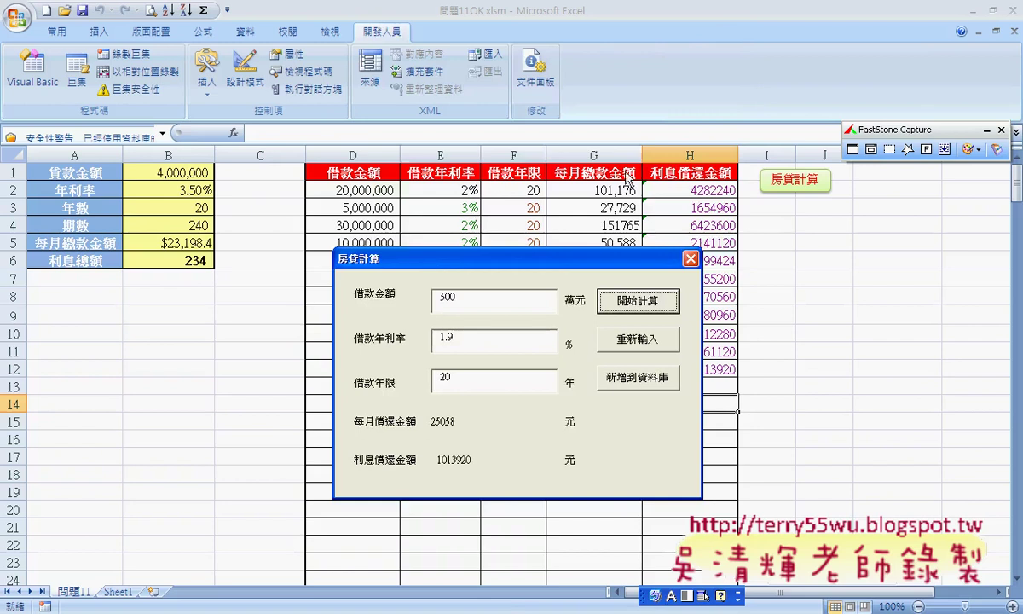
click(791, 606)
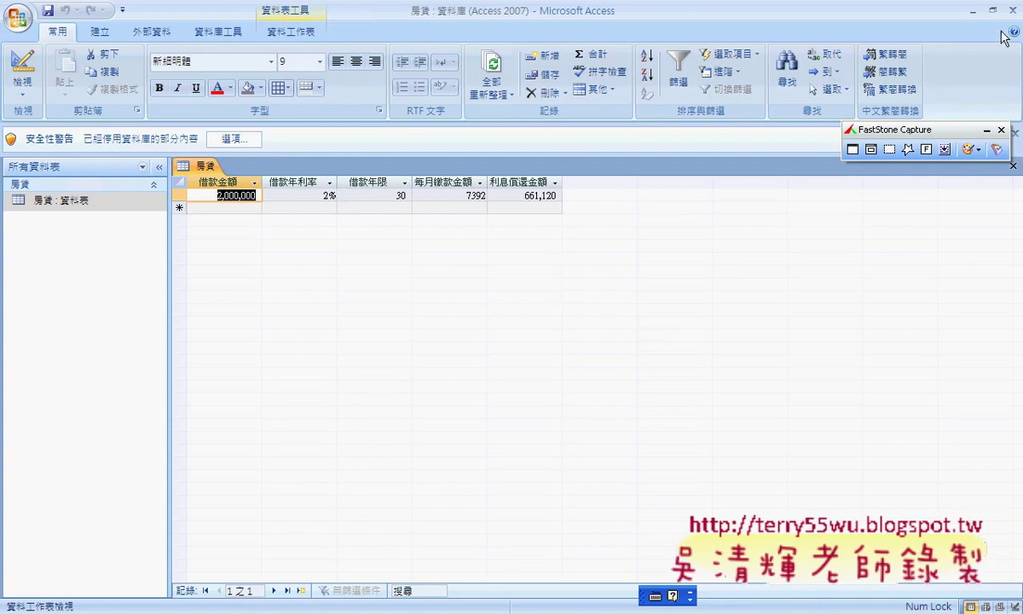
click(987, 131)
click(1013, 167)
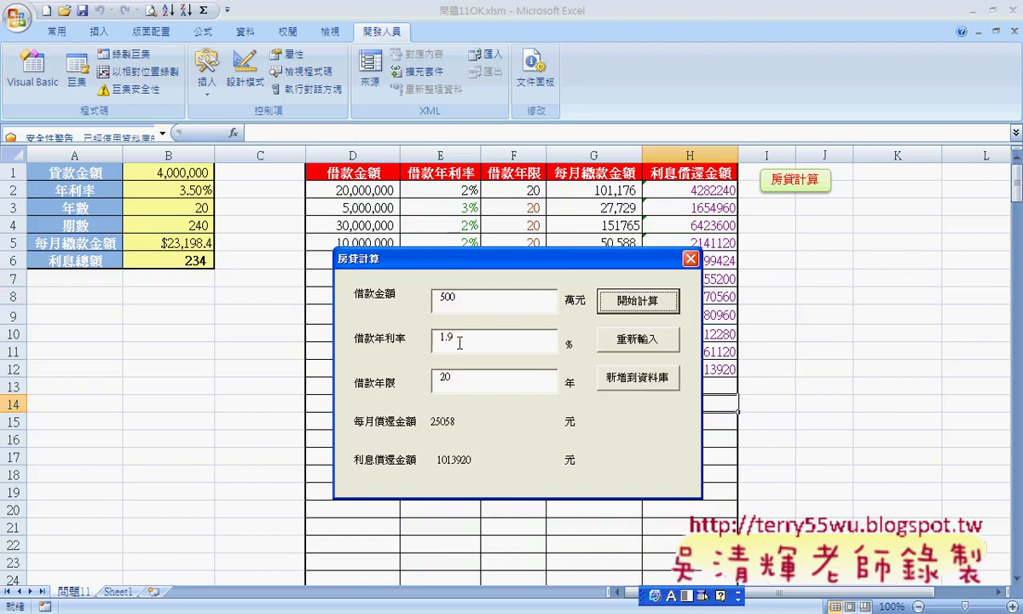
click(661, 385)
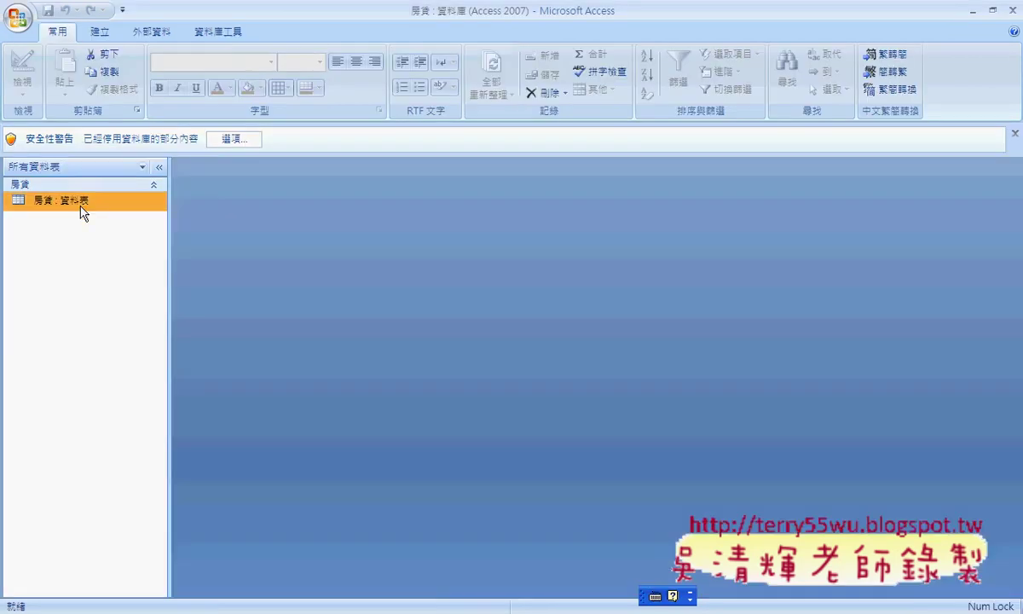
Step: Check the new second record (5,000,000 at 2% over 20 years) in 房貸, then close the table
double_click(81, 207)
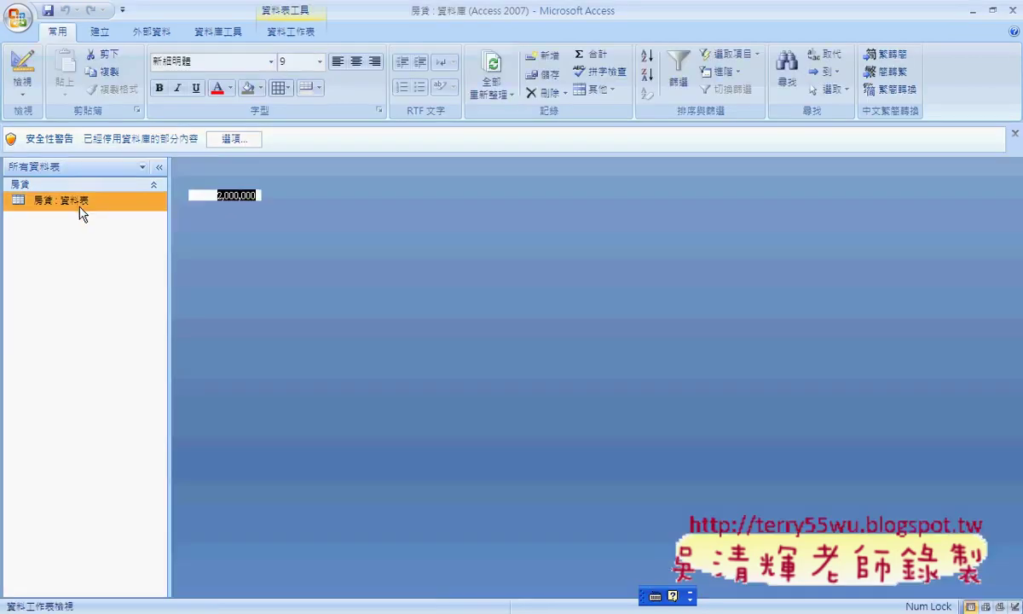
click(178, 208)
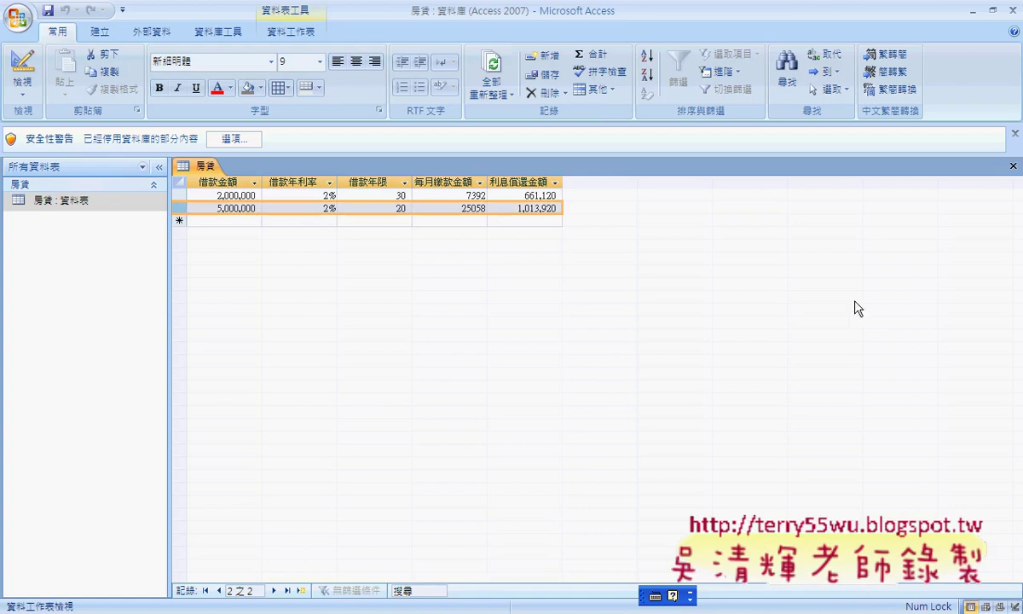
click(1012, 168)
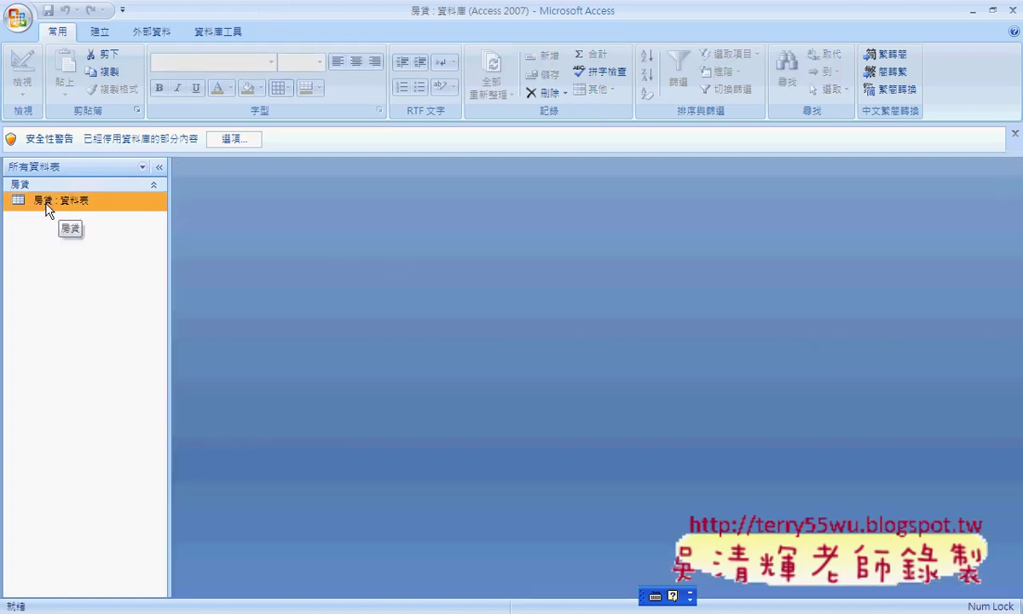
Step: Close the current 房貸 database with Ctrl+F4
click(14, 19)
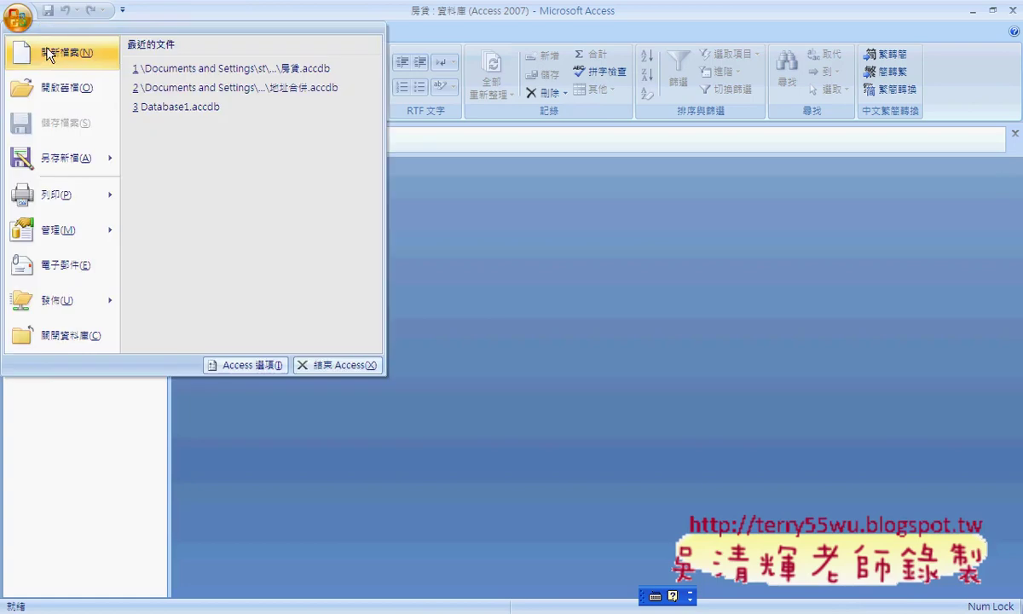
key(Escape)
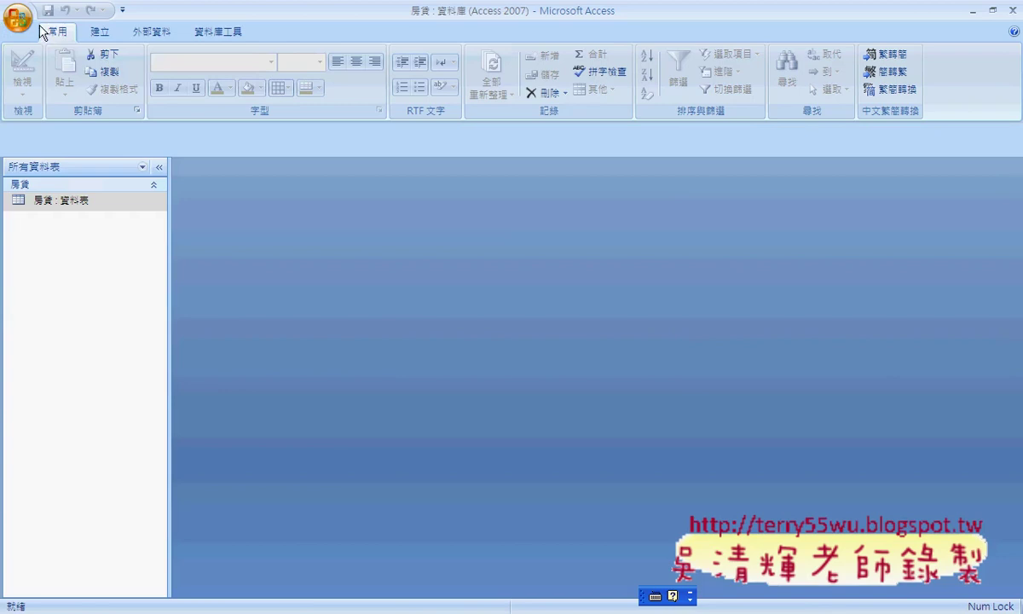
key(ctrl+F4)
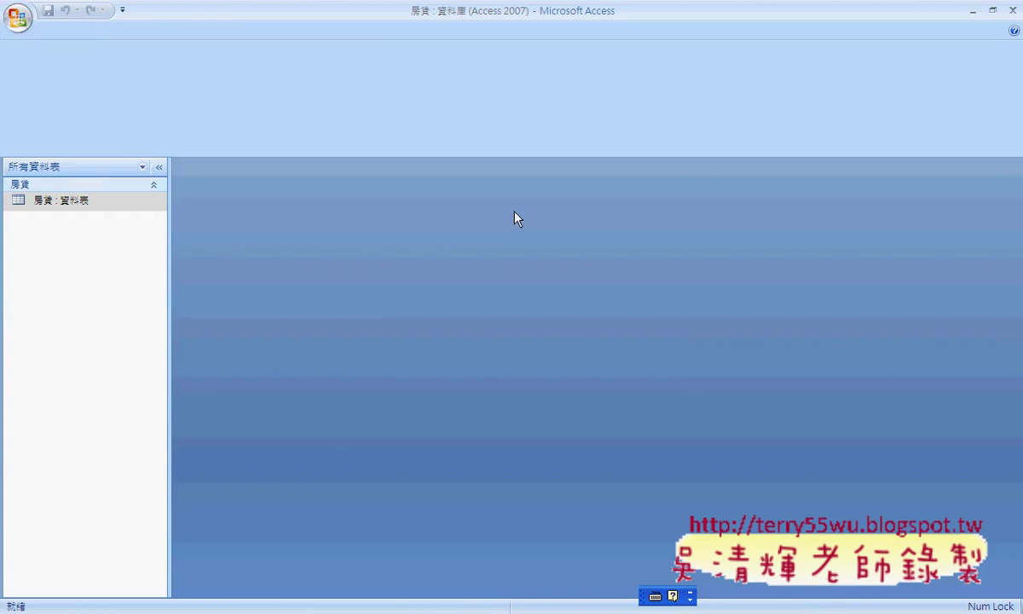
key(alt+f)
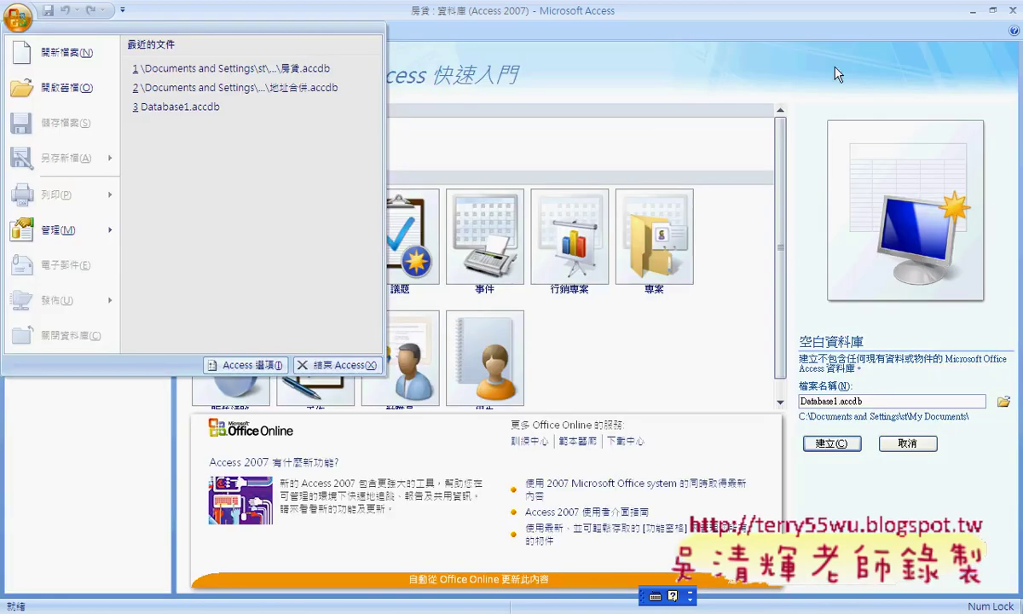
key(Escape)
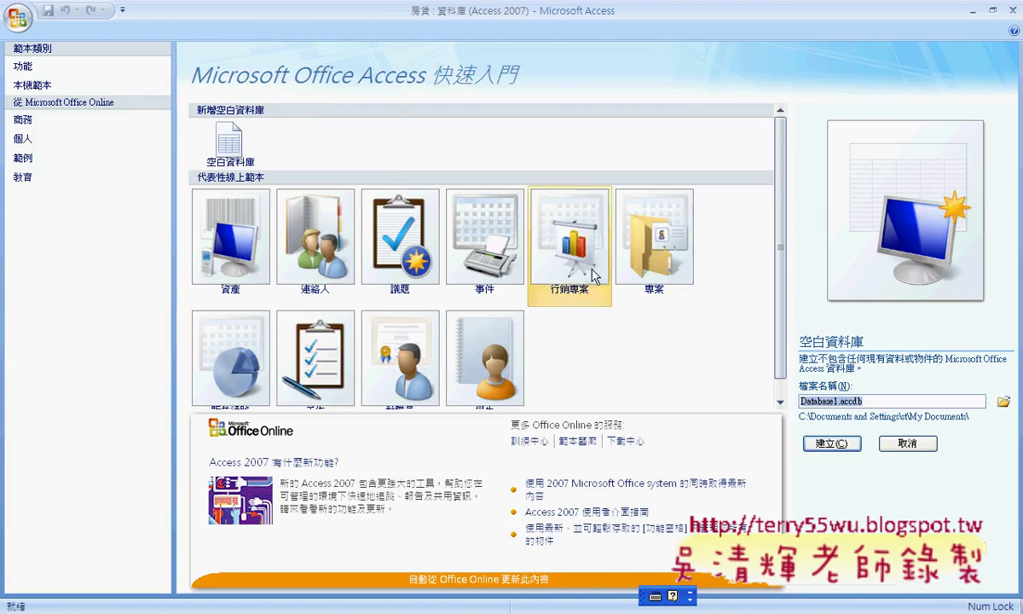
Step: Create blank database 房貸2.accdb in the Desktop _公訓處範例 folder
click(1003, 401)
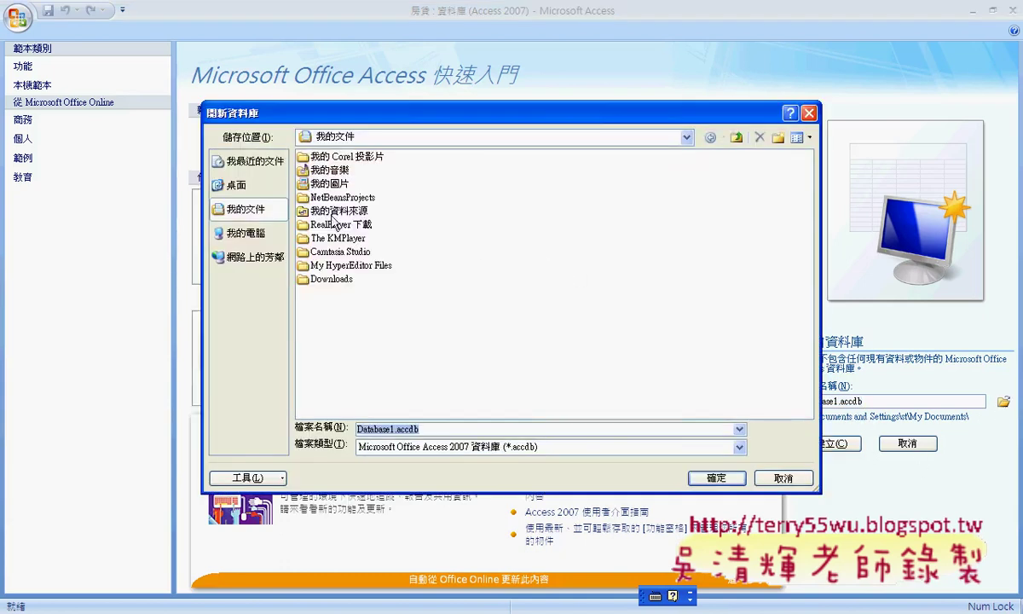
click(266, 196)
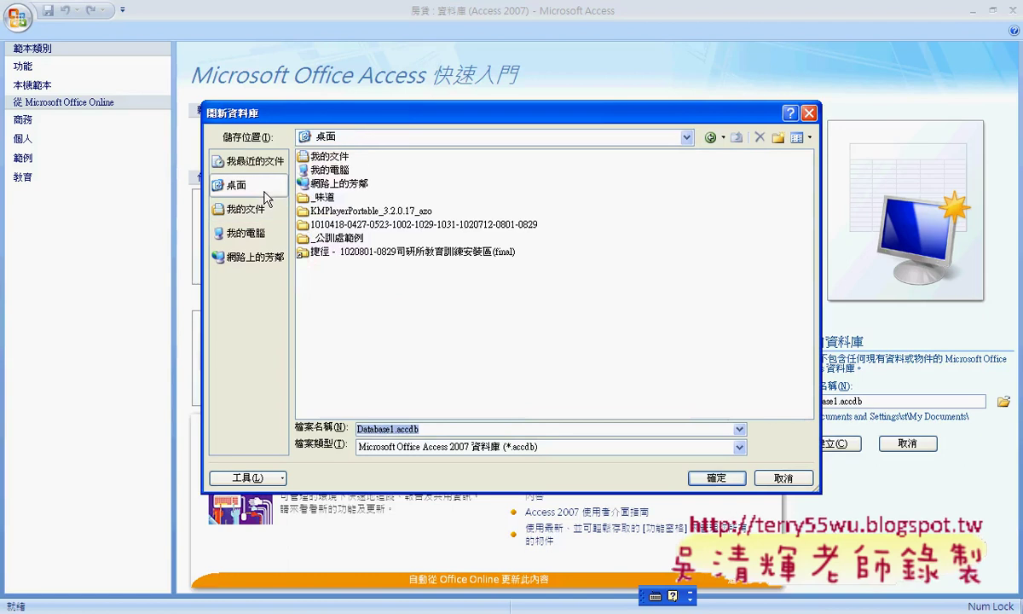
double_click(353, 238)
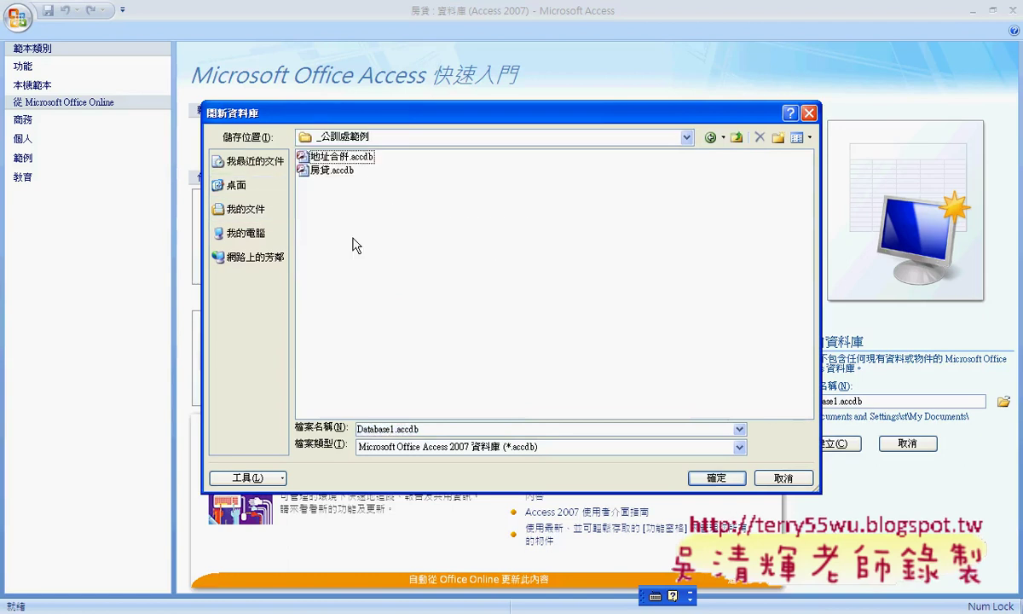
click(331, 172)
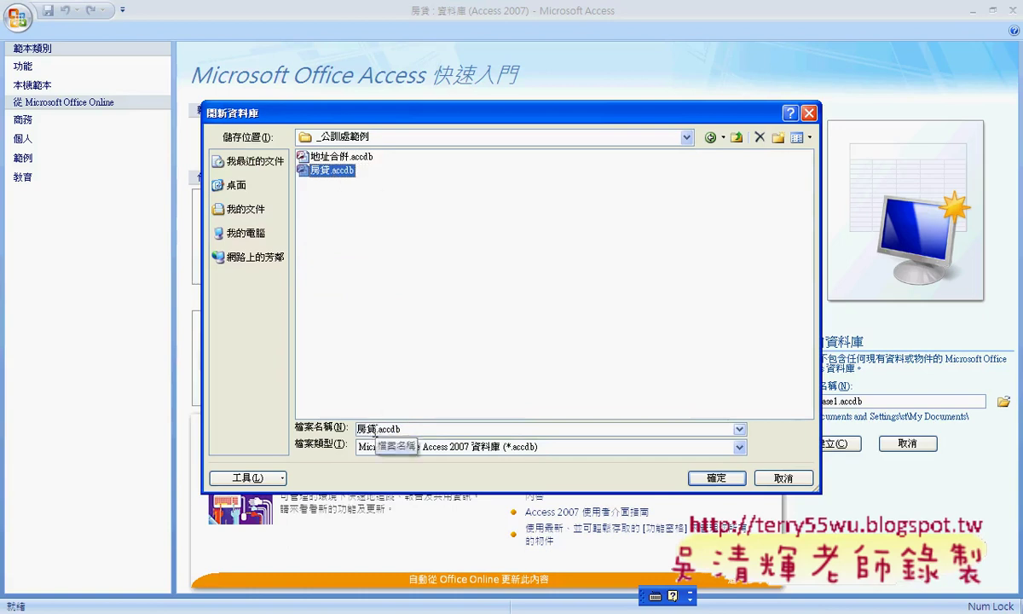
click(376, 430)
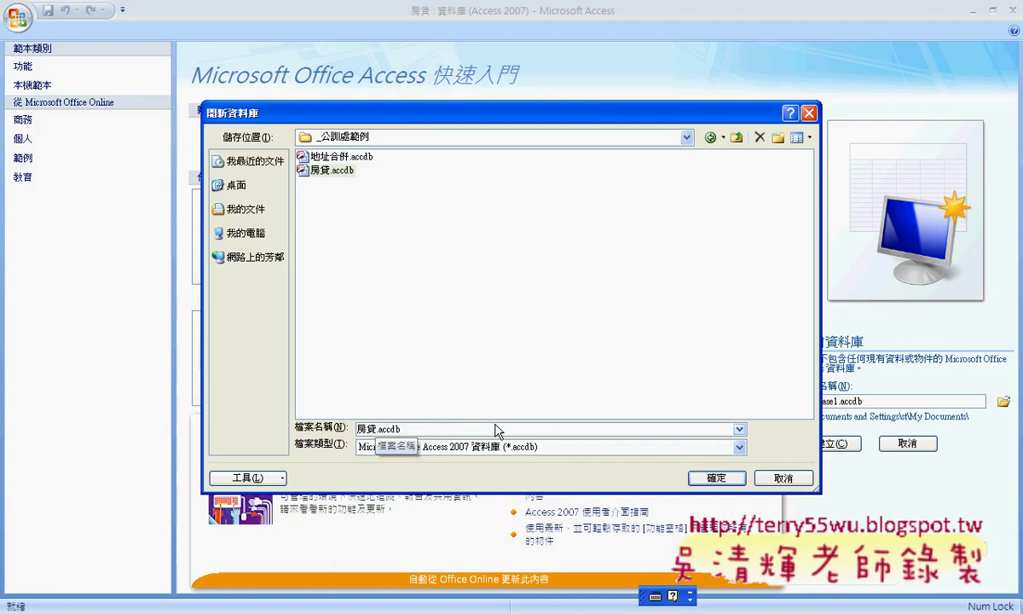
text(2)
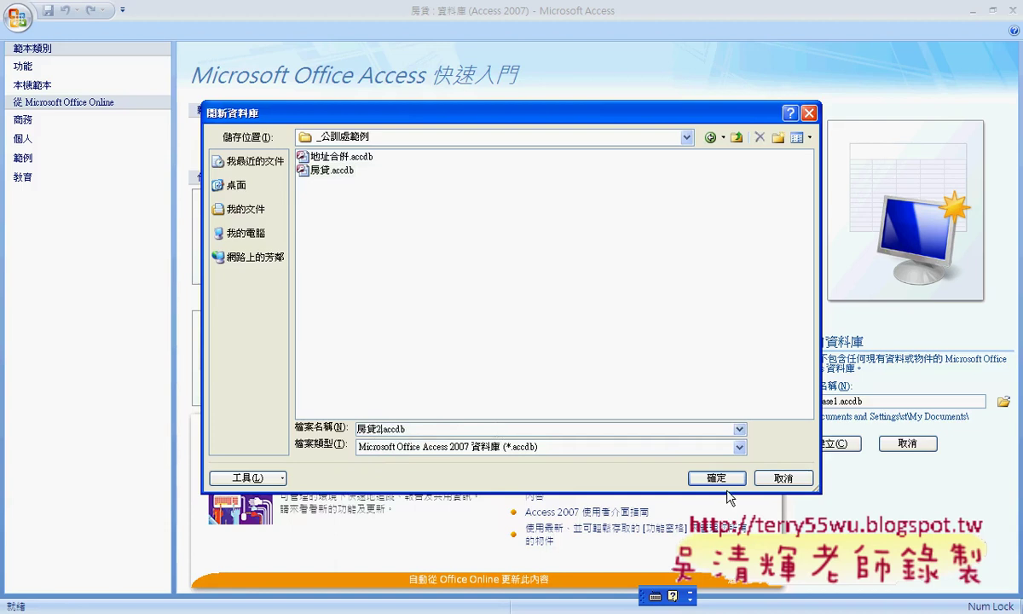
click(727, 480)
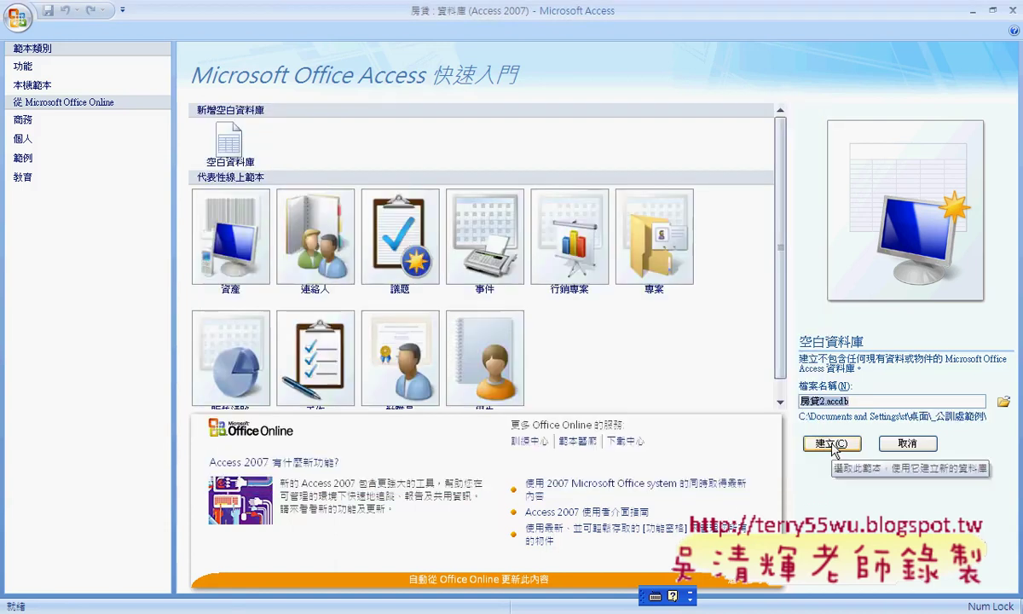
click(831, 443)
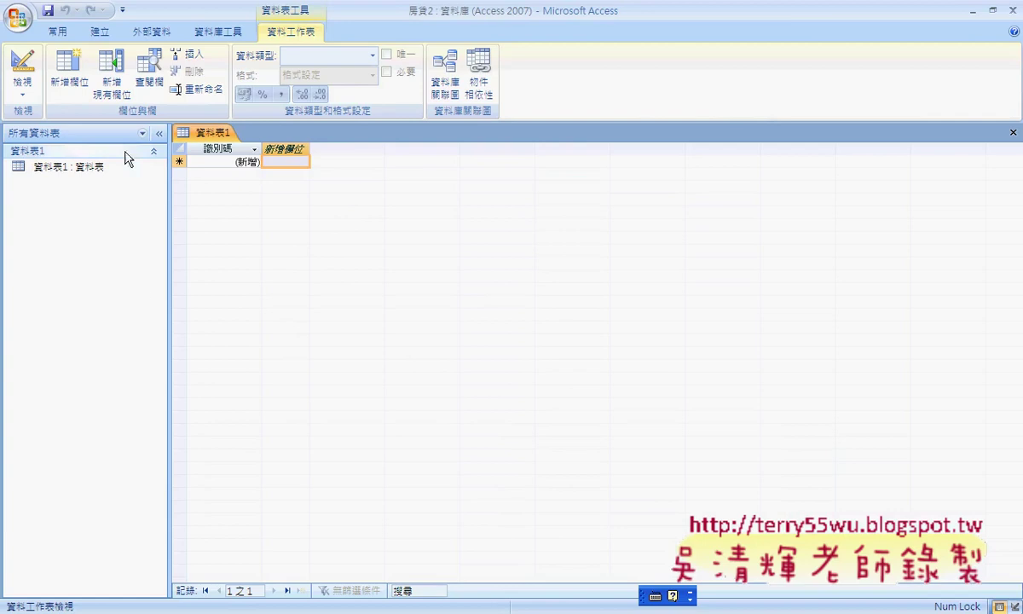
Step: Collapse the navigation pane and add a second blank table, 資料表2
click(100, 33)
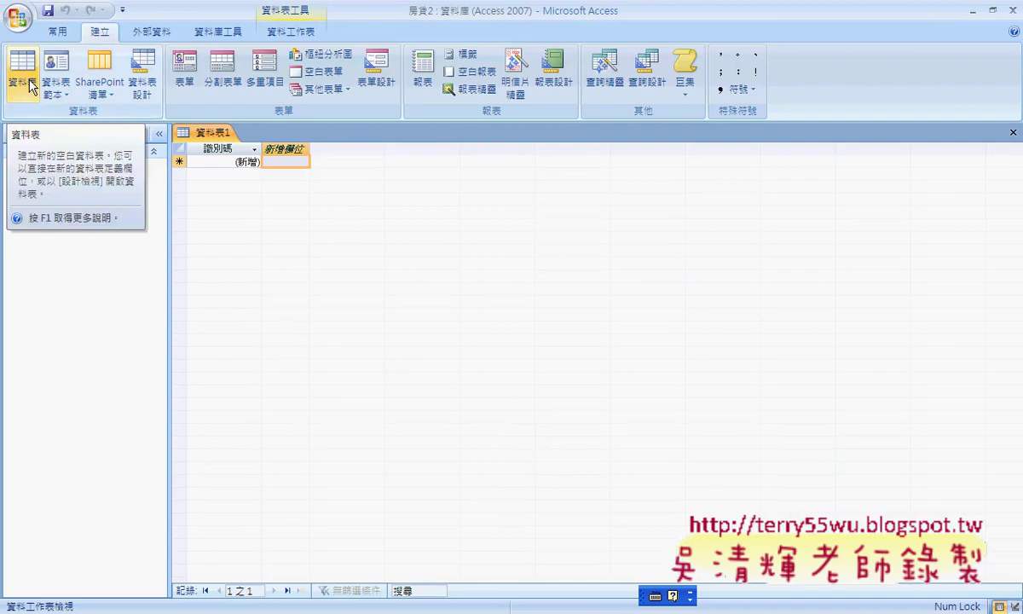
click(140, 134)
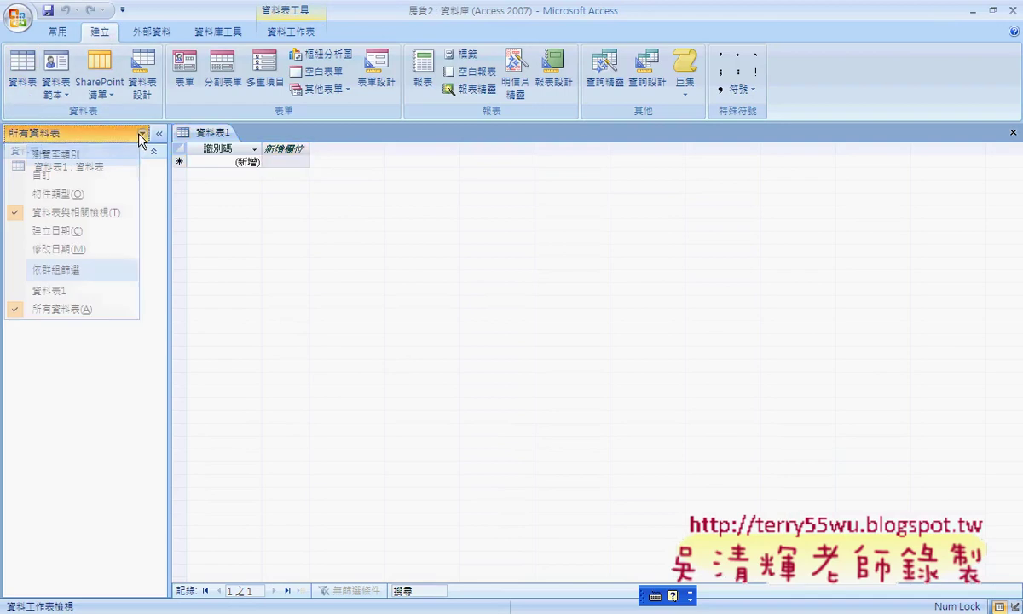
click(158, 174)
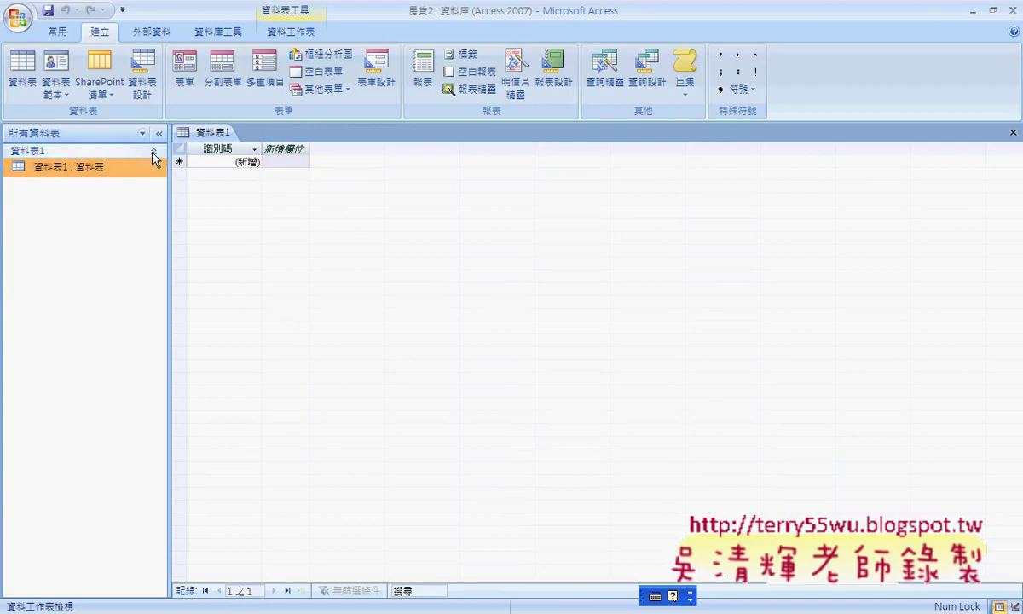
click(153, 151)
click(153, 151)
click(157, 133)
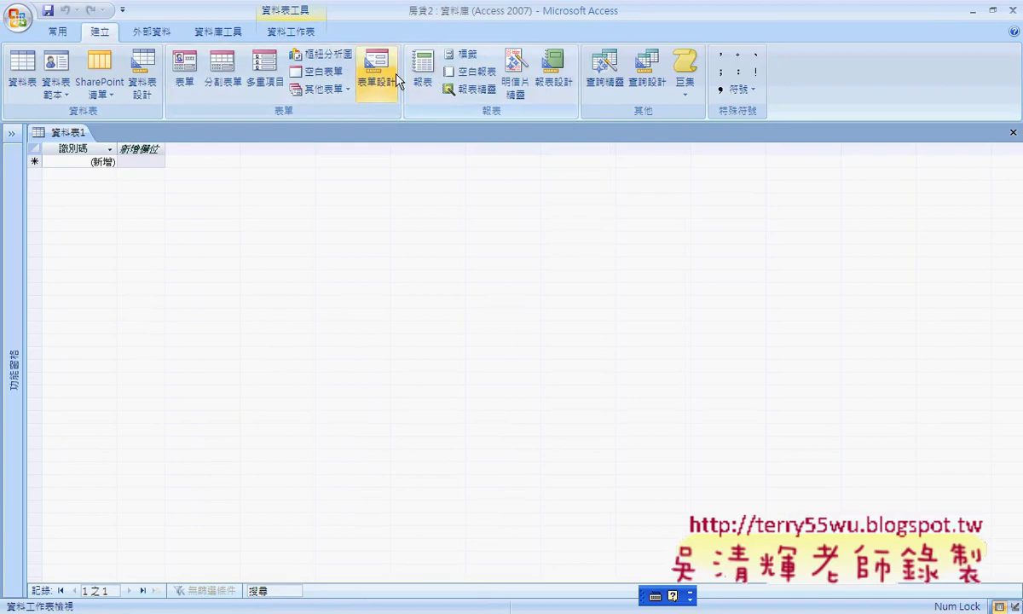
click(11, 90)
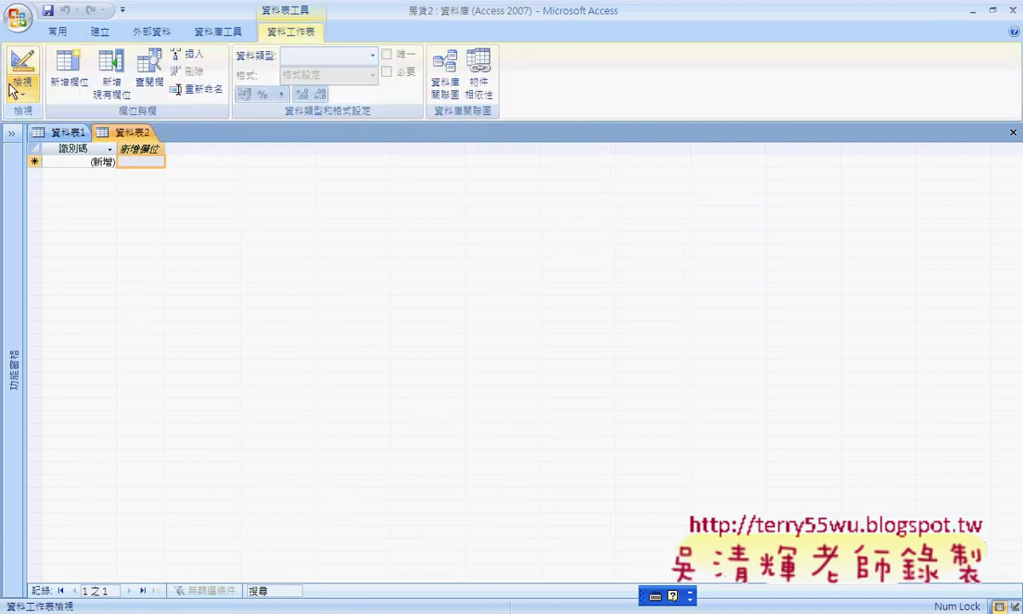
Step: Attempt to switch the new table to design view, cancelling the save prompt
click(23, 96)
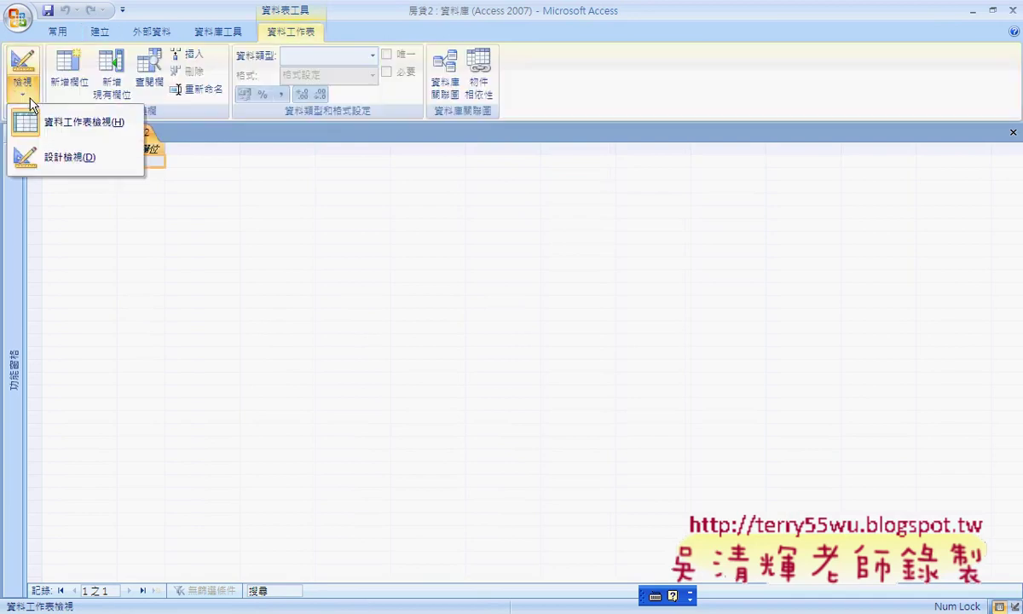
click(43, 155)
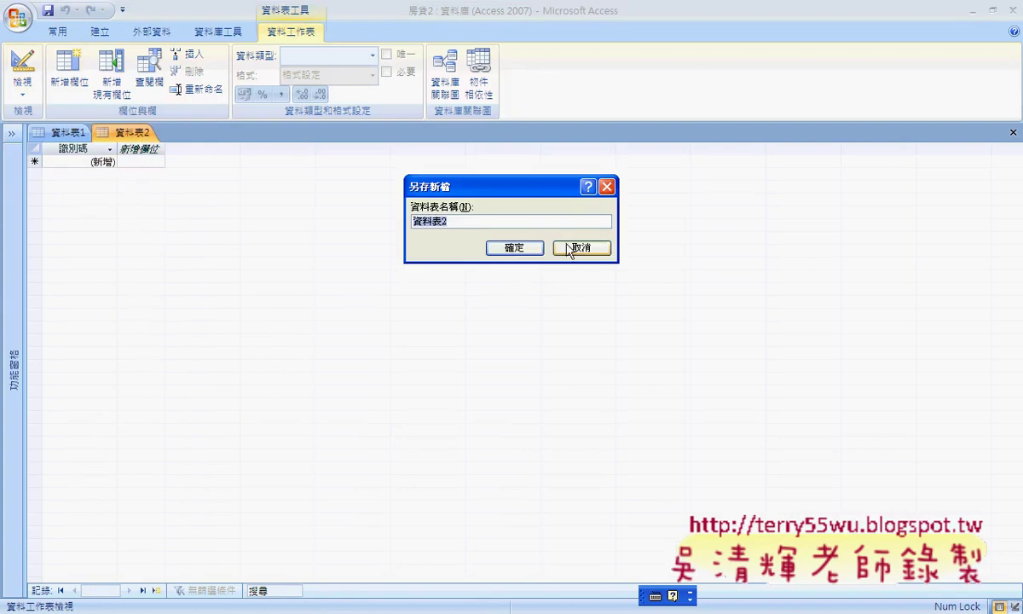
click(578, 249)
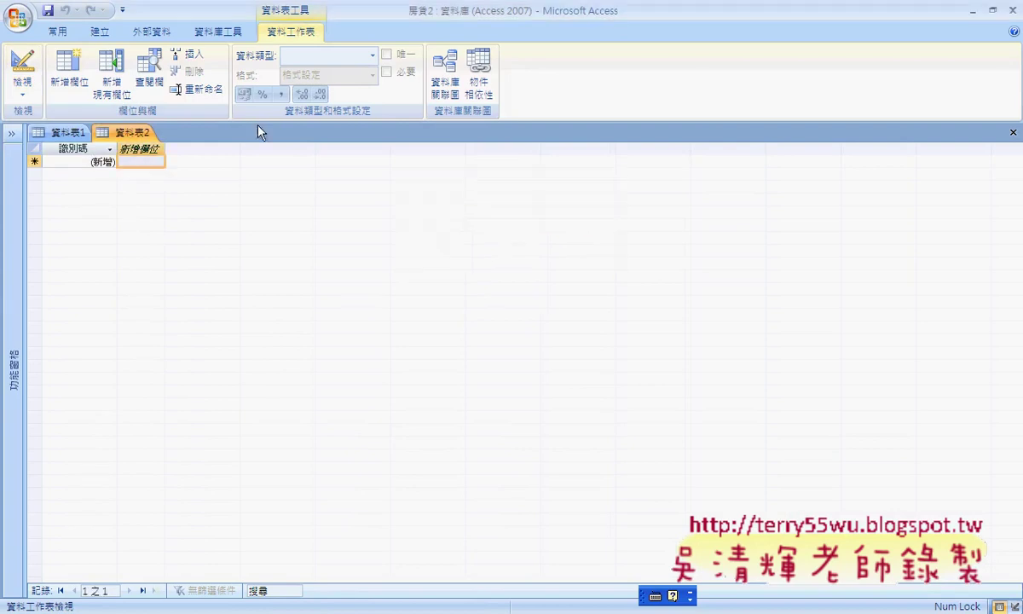
click(58, 33)
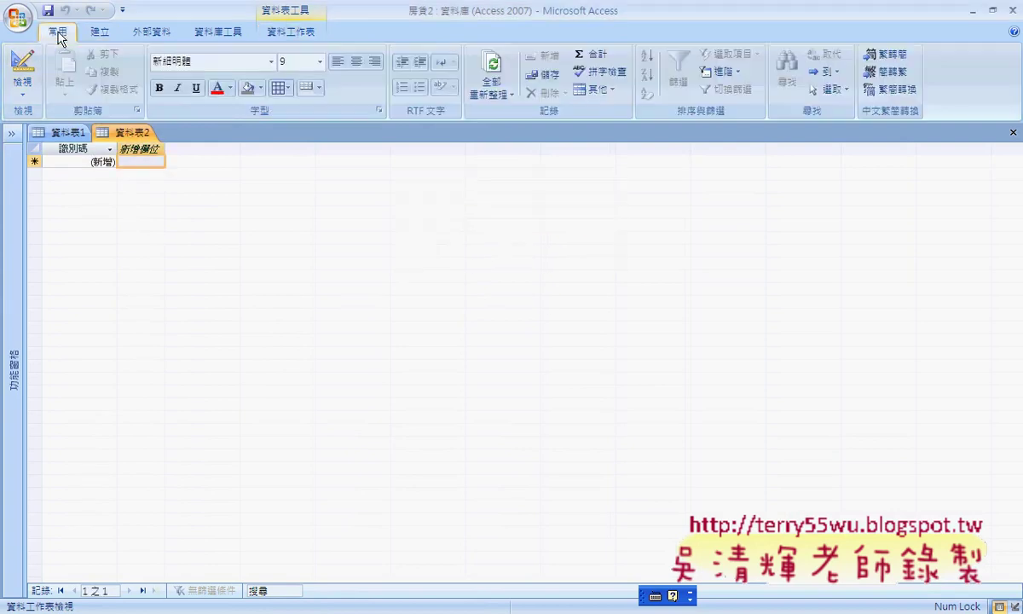
click(286, 32)
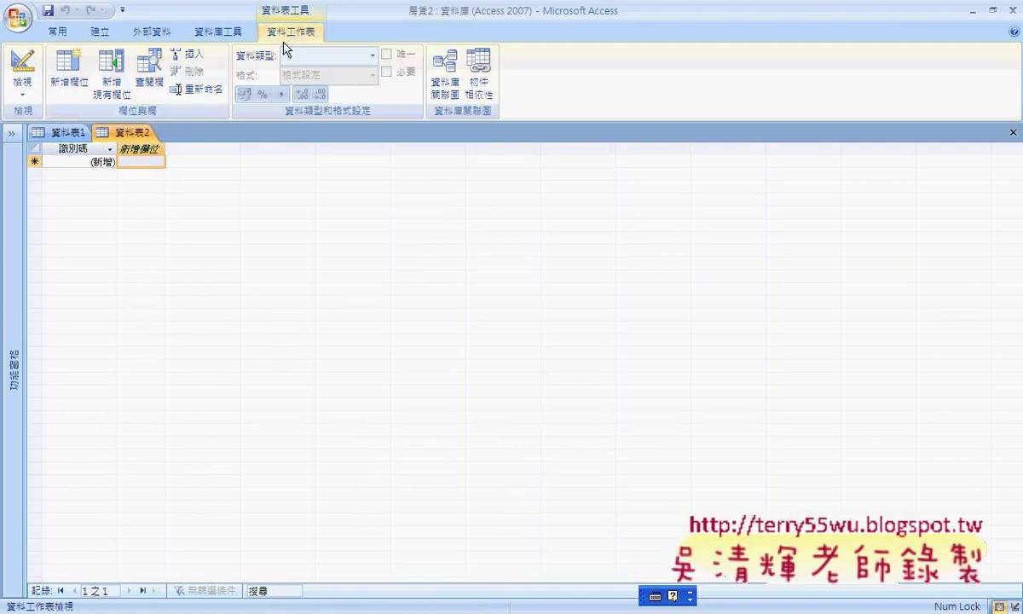
Step: Expand the navigation pane and open 資料表2 in design view, saving it as 房貸
click(12, 134)
click(120, 201)
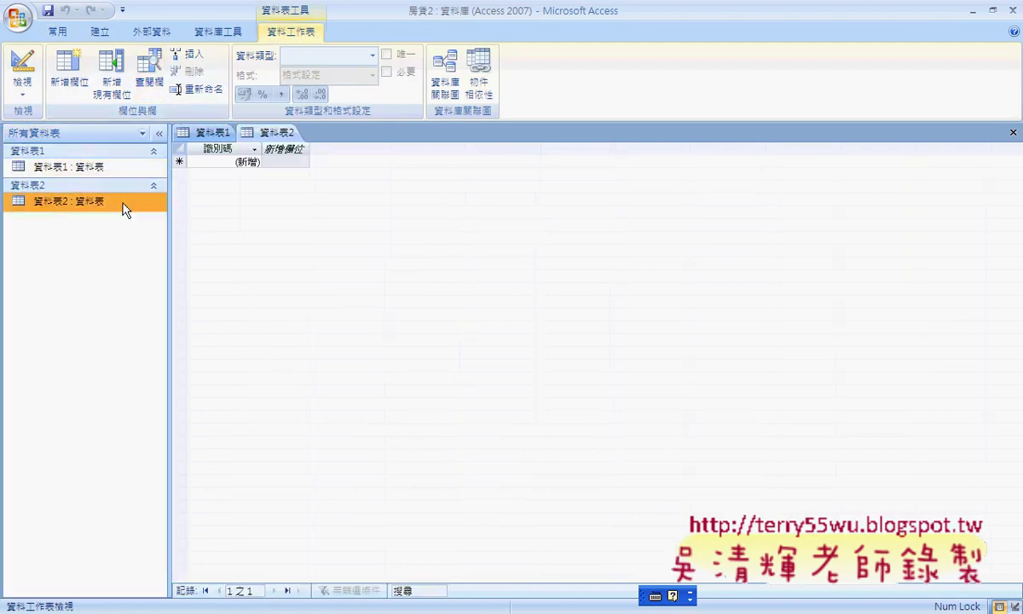
right_click(121, 203)
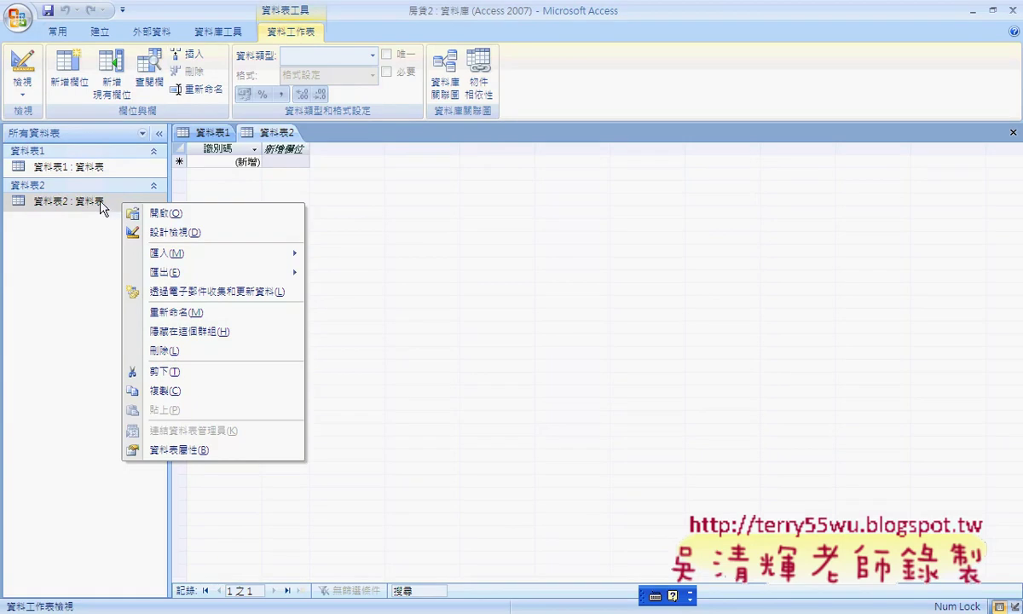
click(177, 231)
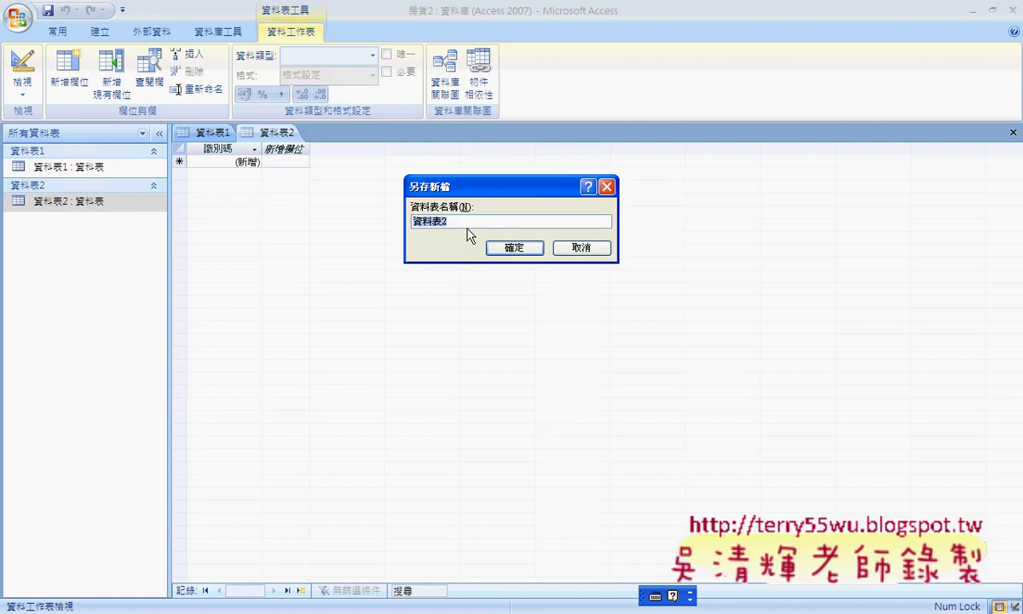
text(f)
key(ctrl+space)
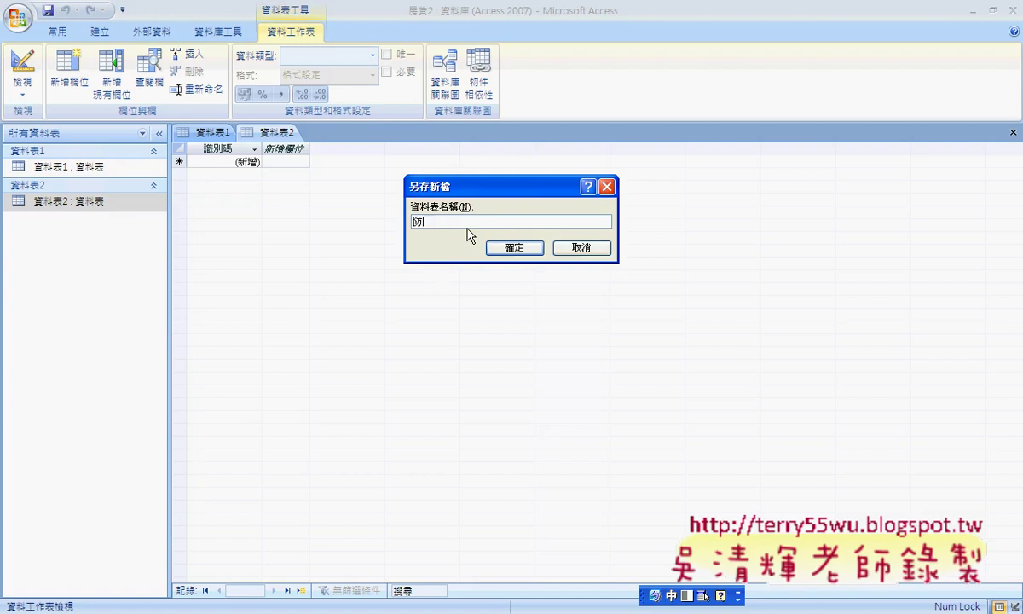
text(貸)
click(521, 248)
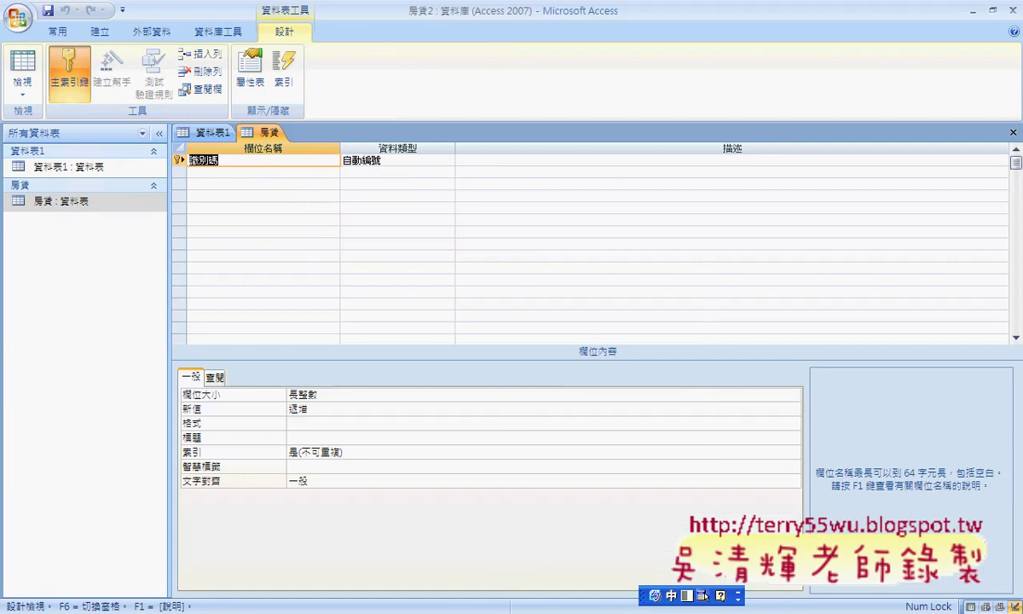
Step: Close Excel's 房貸計算 form, restore its window and select the 借款金額 header in D1
click(750, 610)
click(729, 584)
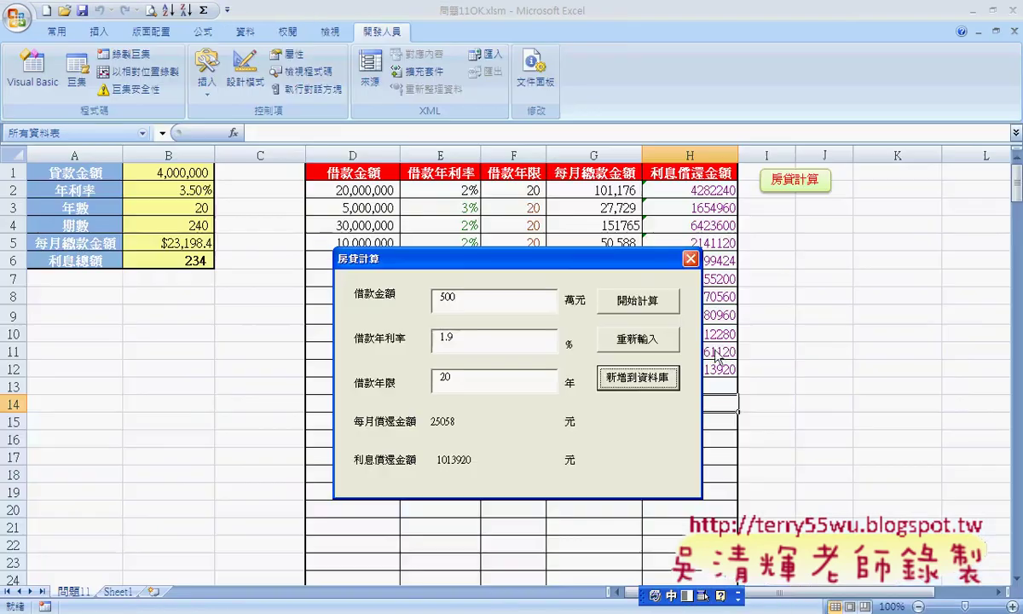
click(690, 258)
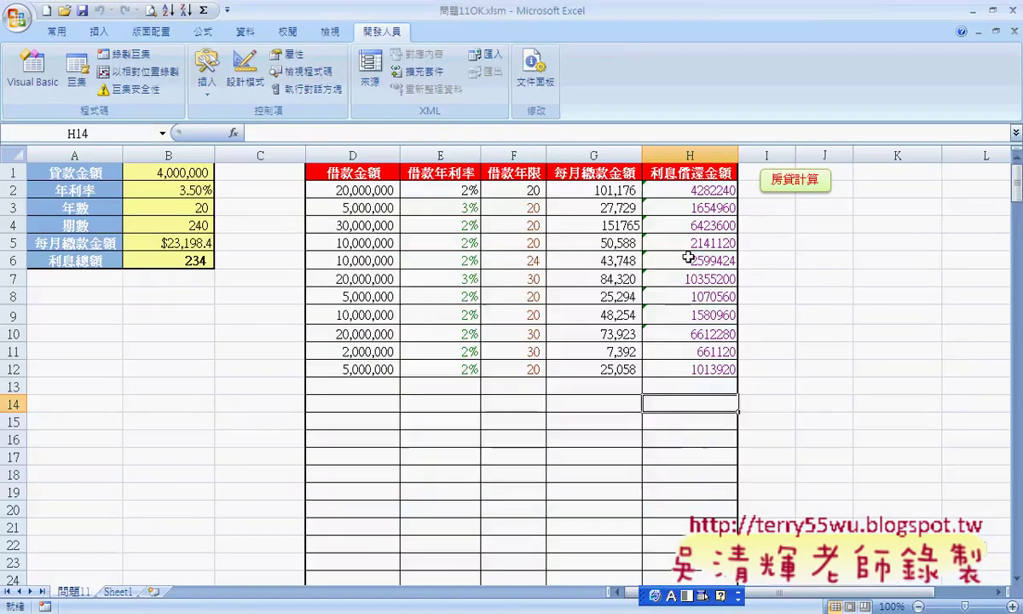
double_click(563, 10)
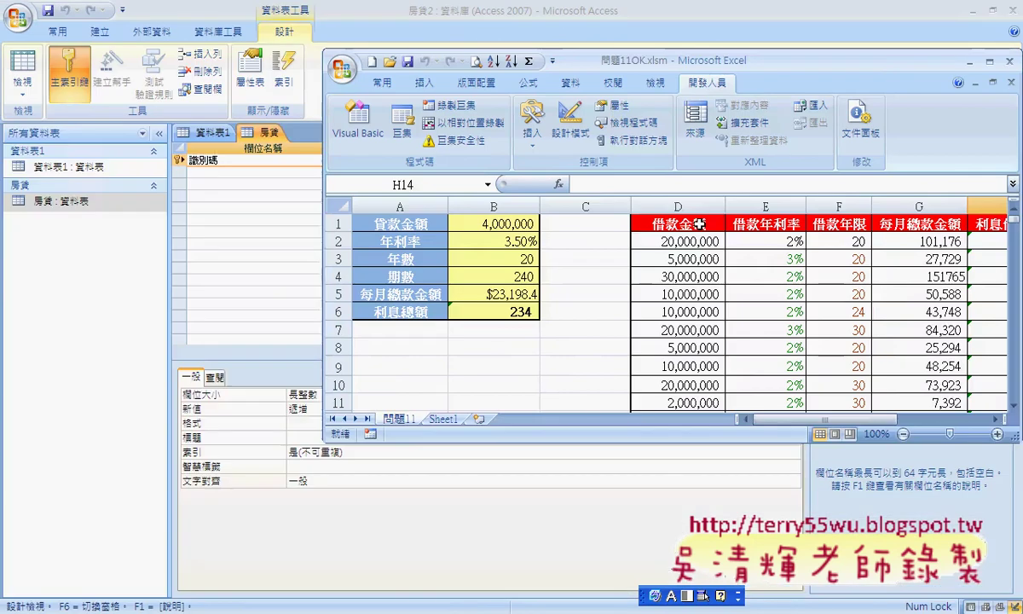
click(697, 224)
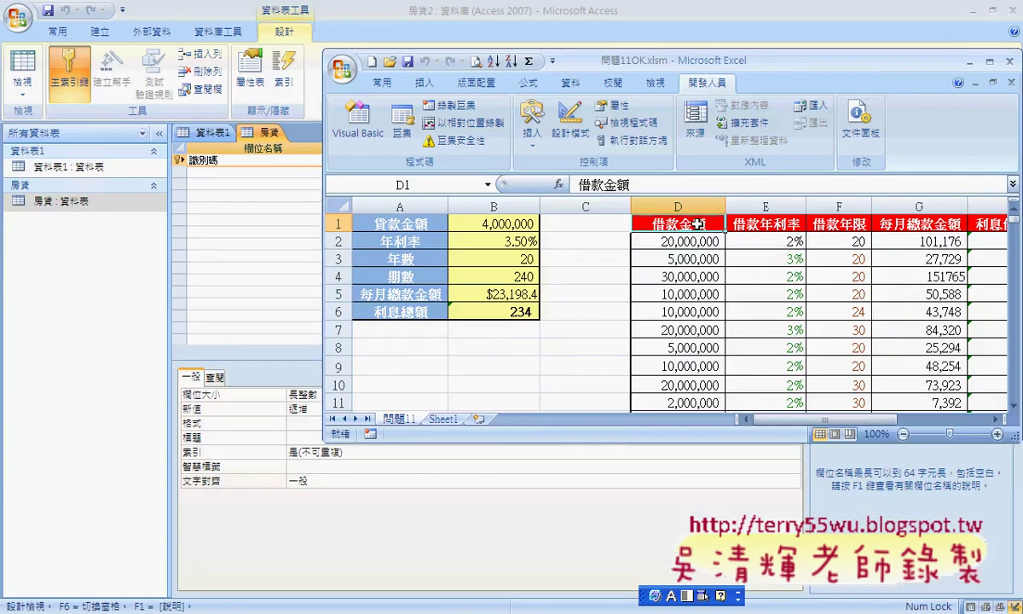
Step: Rename the first field from 識別碼 to 借款金額, dismissing the invalid-field-name messages
click(212, 159)
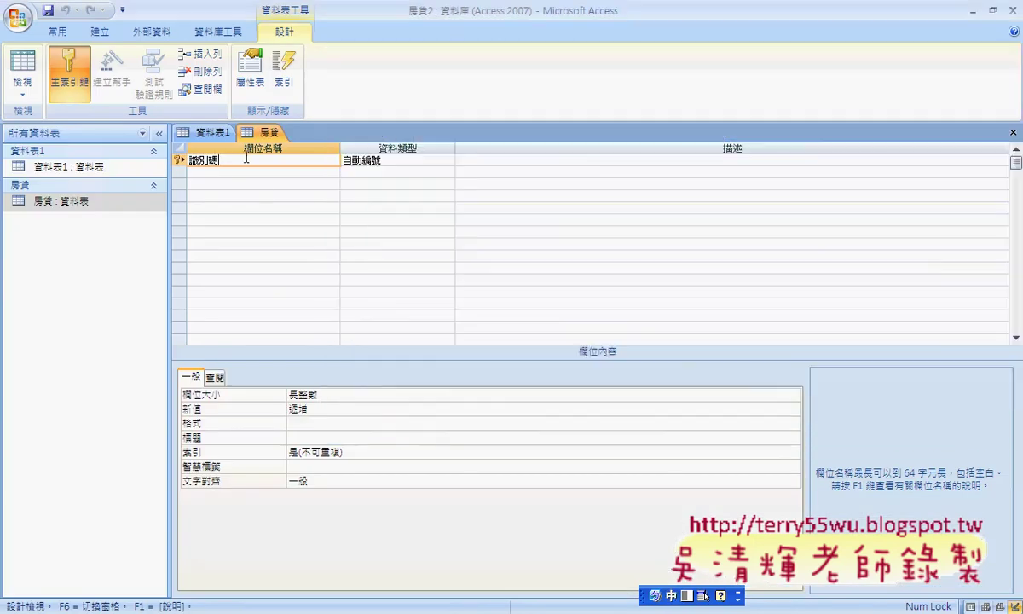
text(借款金額)
key(Return)
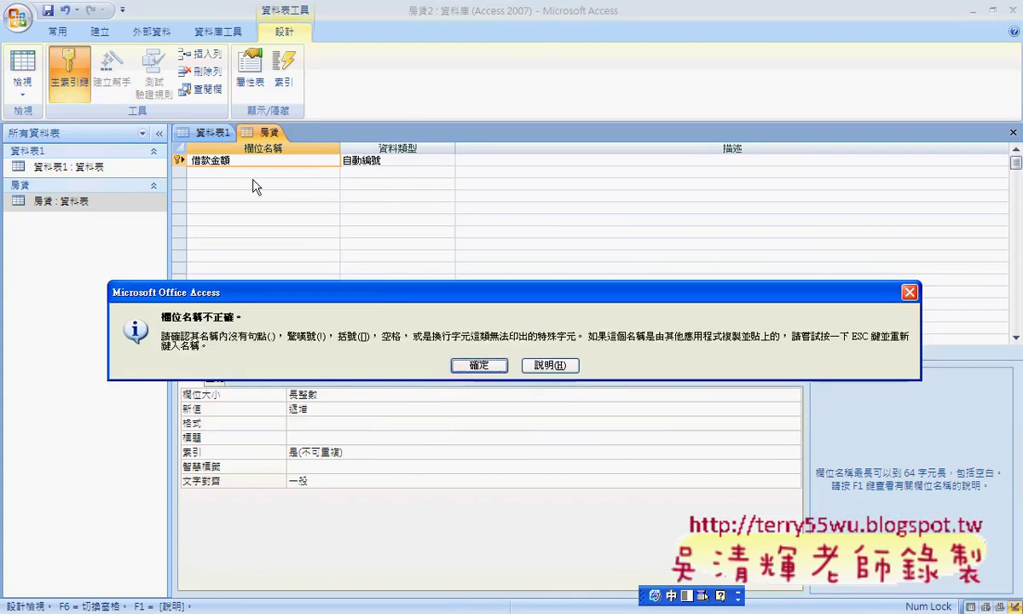
click(492, 365)
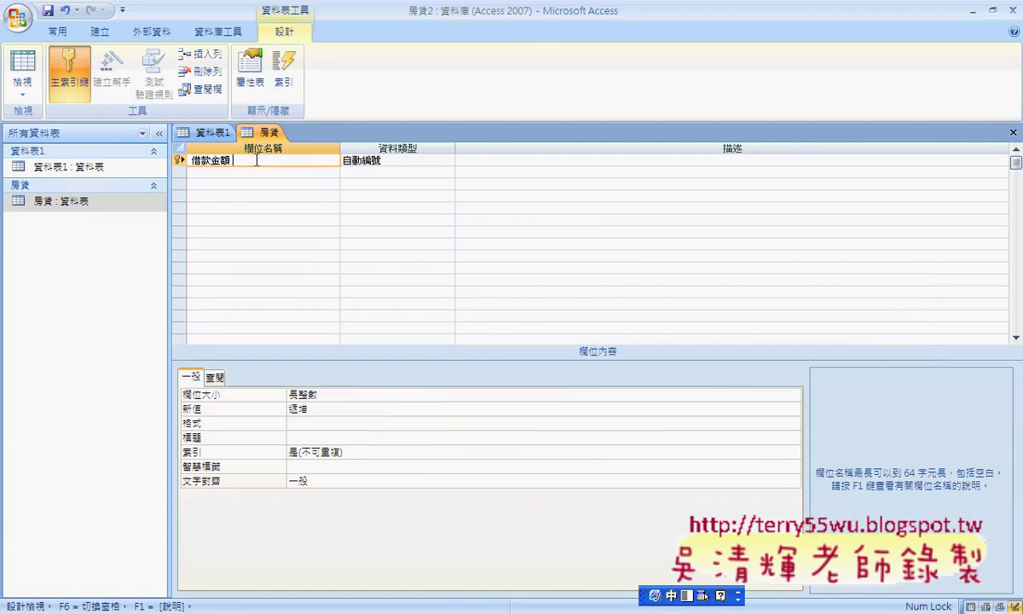
click(72, 76)
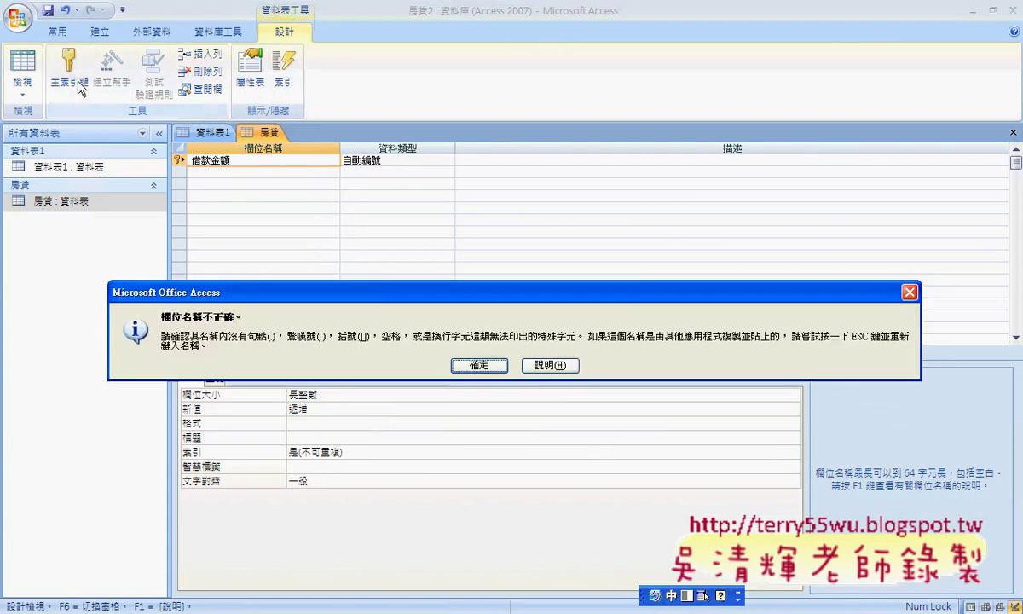
click(478, 365)
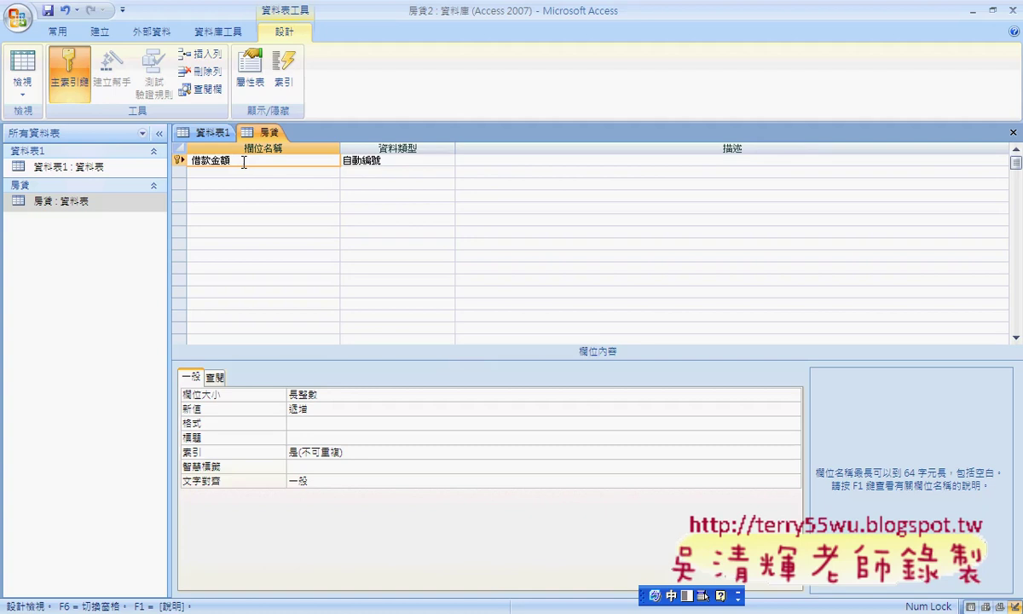
click(245, 175)
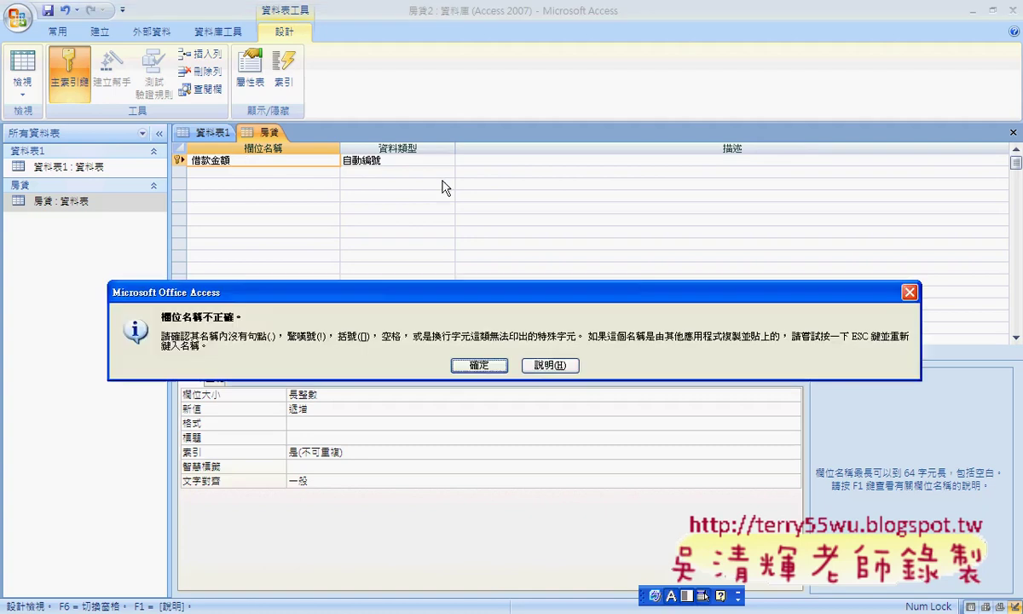
click(480, 366)
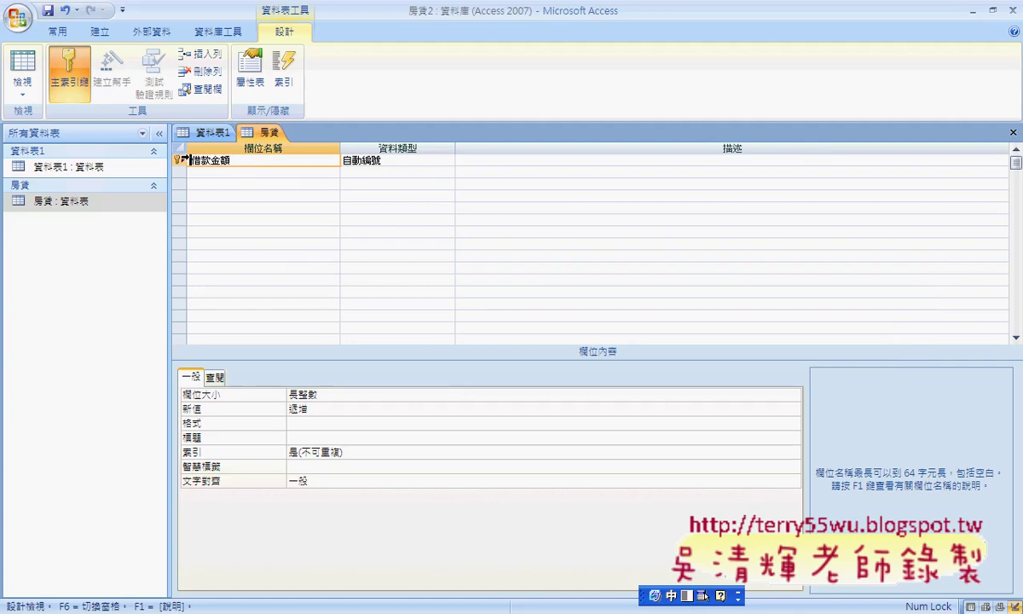
Step: Copy the Excel header 借款年利率 from E1 into the second field-name row
key(Return)
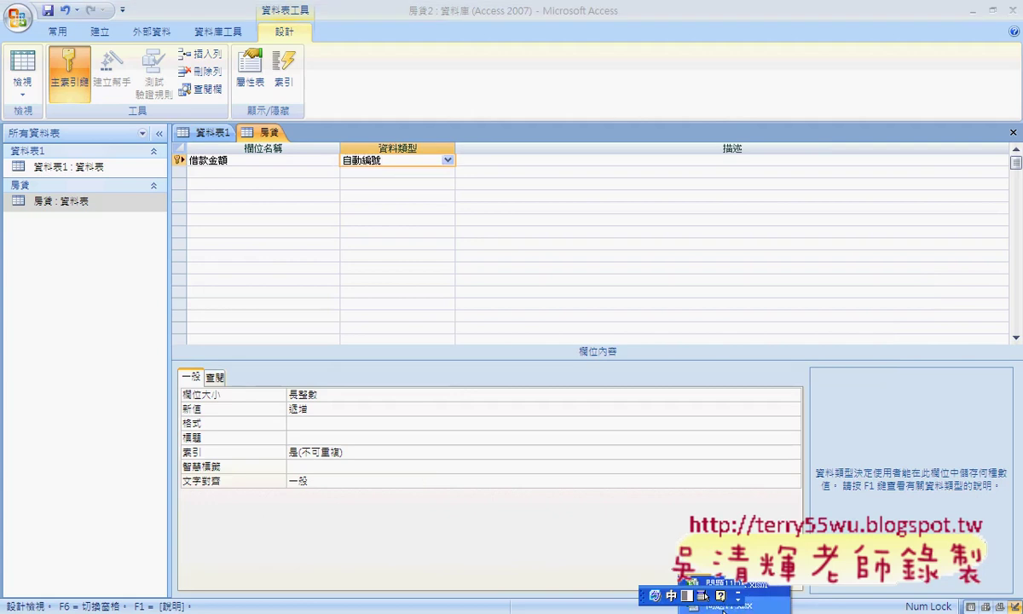
click(744, 586)
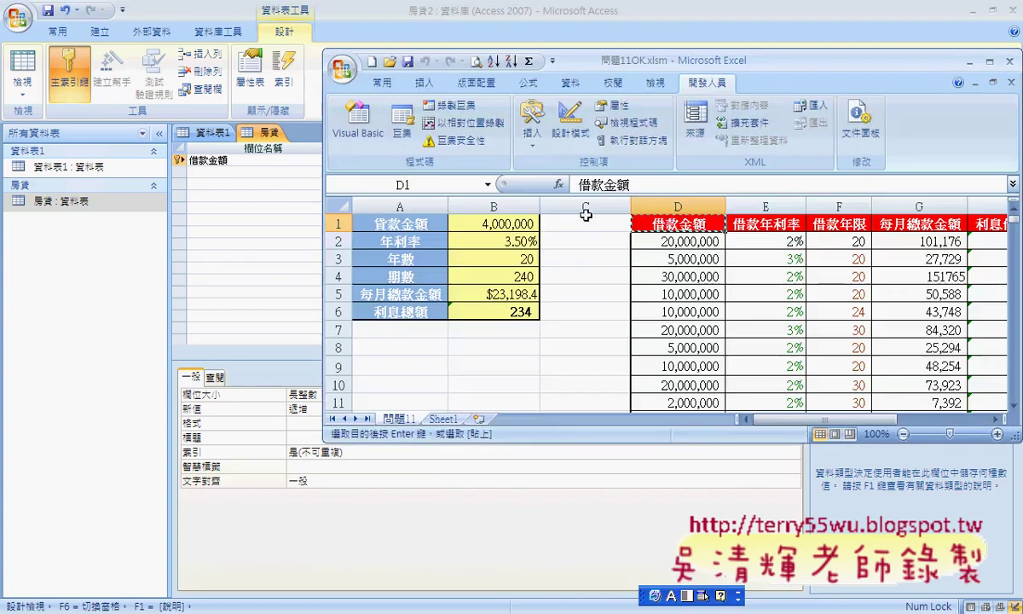
click(750, 223)
drag(642, 180, 573, 182)
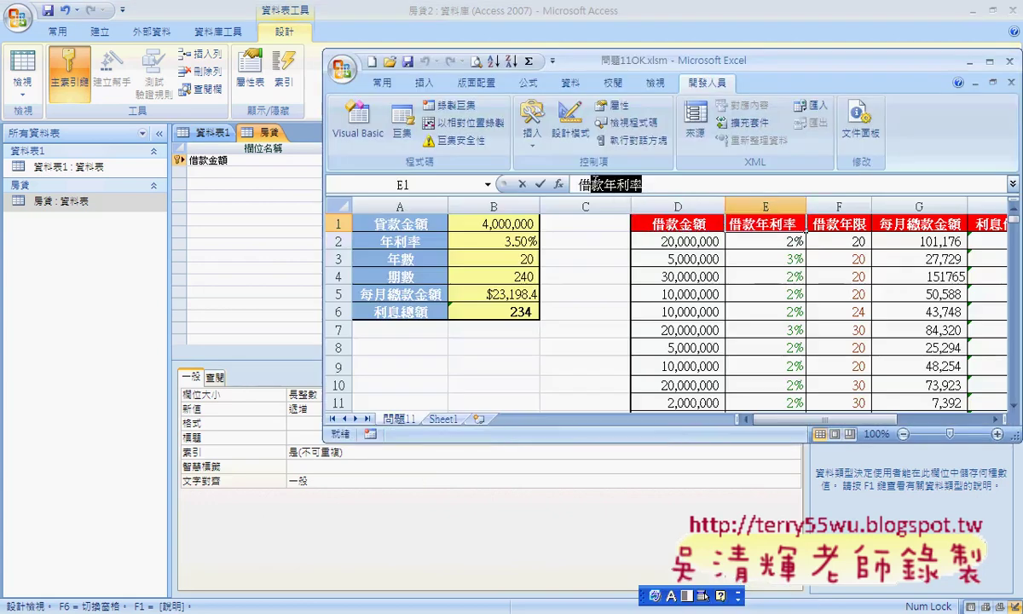
click(217, 172)
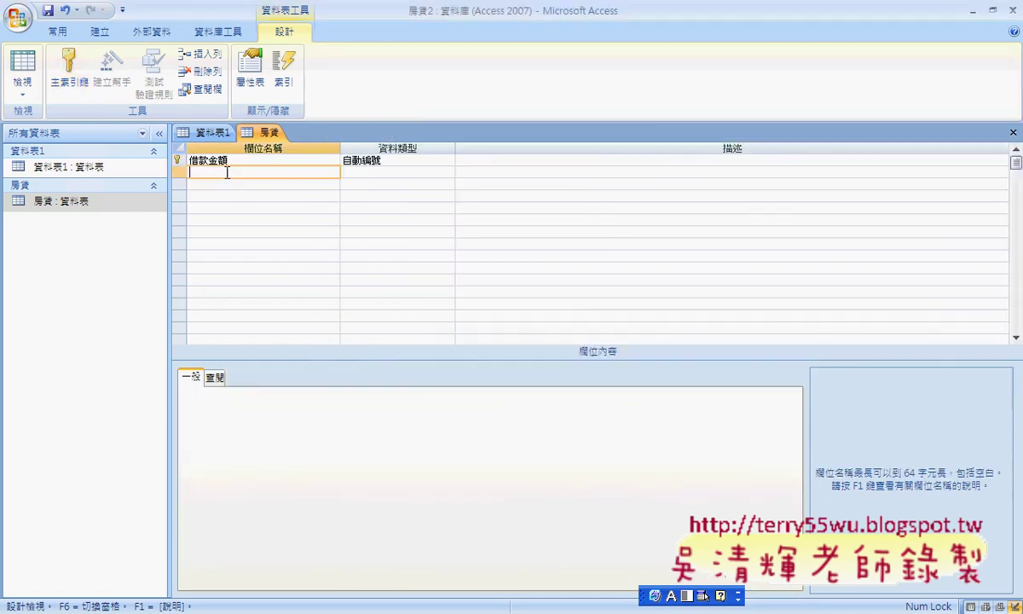
text(借款年利率)
Step: Copy the header 借款年限 from cell F1 into the third field-name row
click(765, 605)
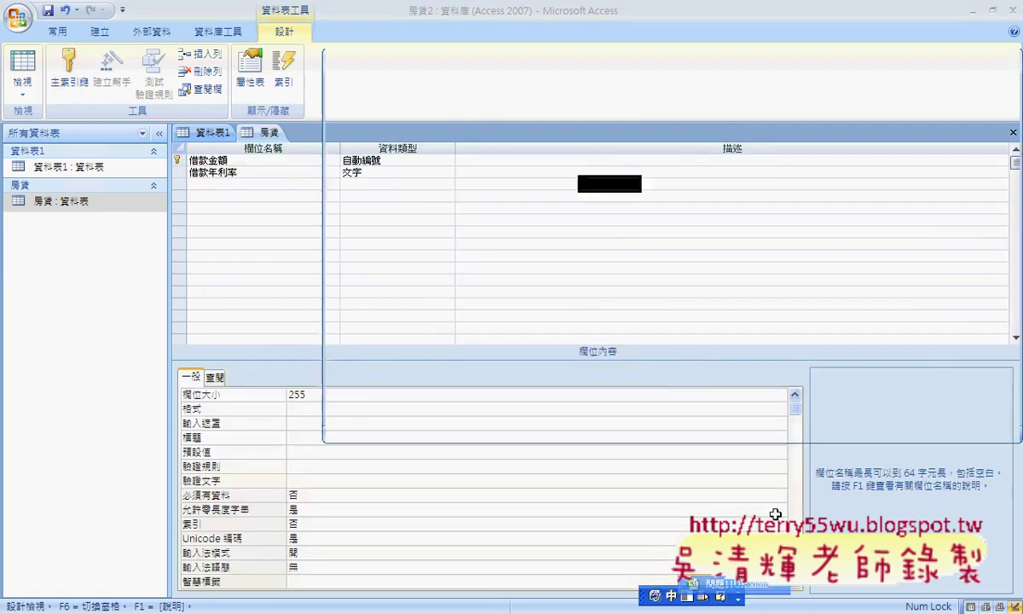
click(831, 241)
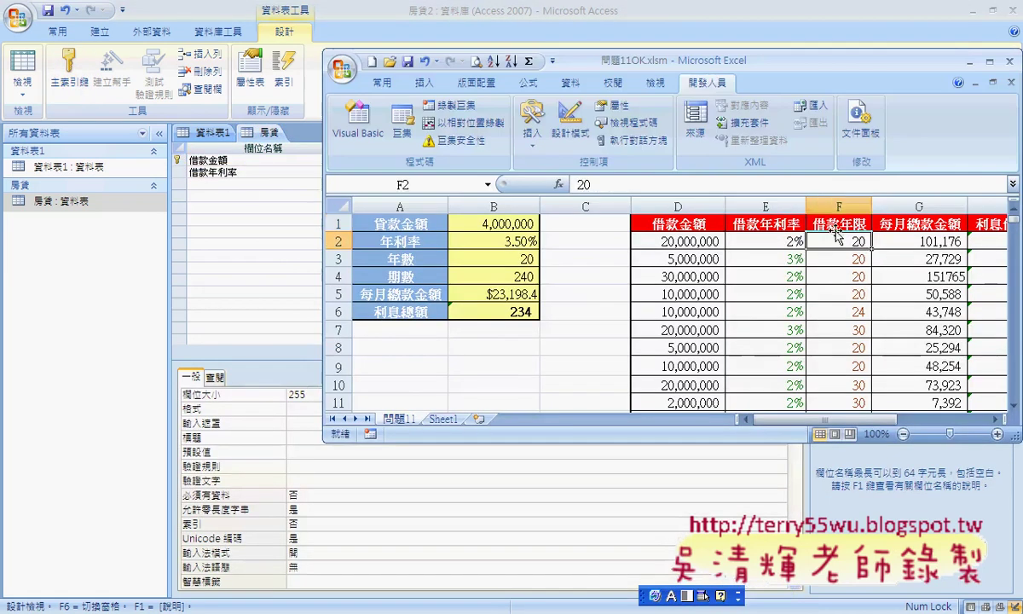
click(707, 183)
click(785, 223)
drag(638, 179, 579, 179)
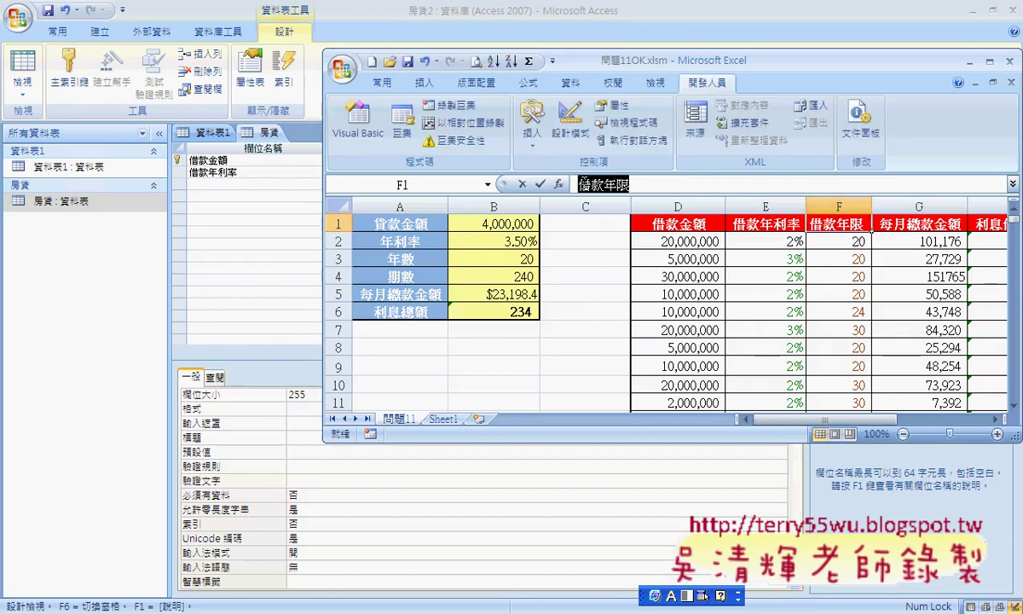
key(ctrl+c)
click(217, 183)
key(ctrl+v)
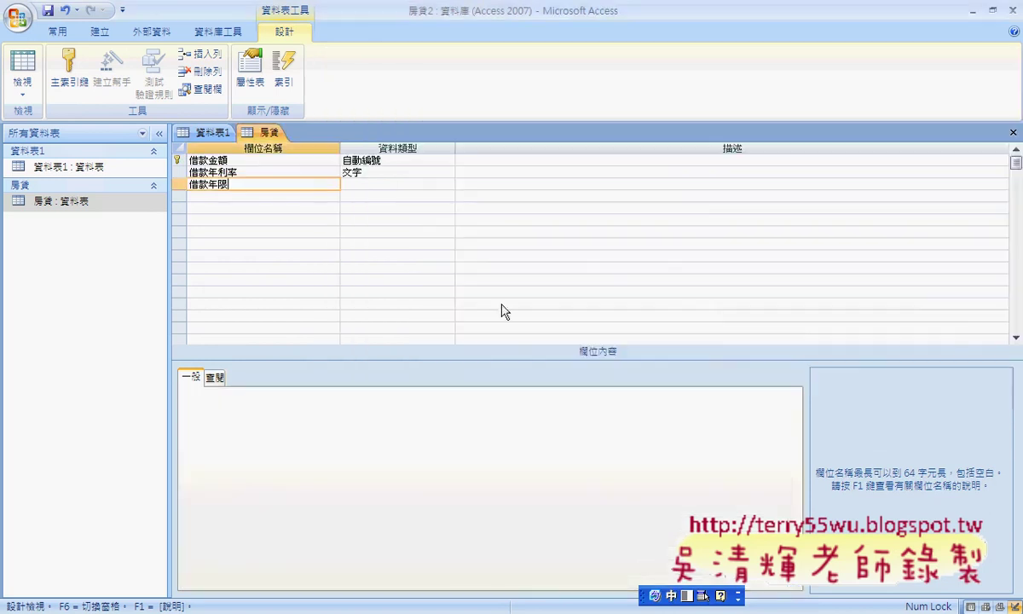
key(Return)
Step: Copy the header 每月繳款金額 from cell G1 into the fourth field-name row
click(777, 599)
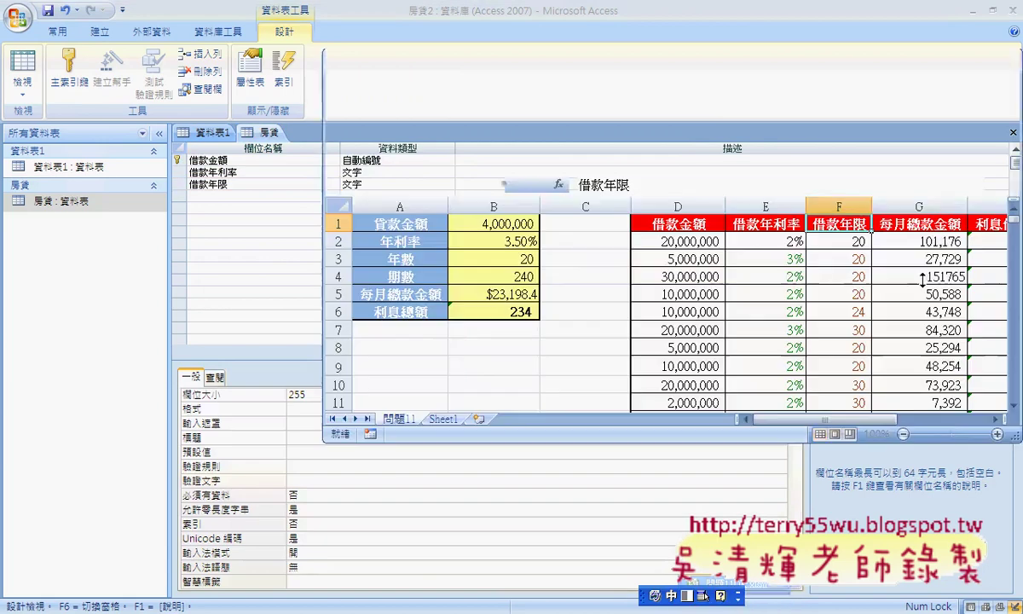
click(907, 224)
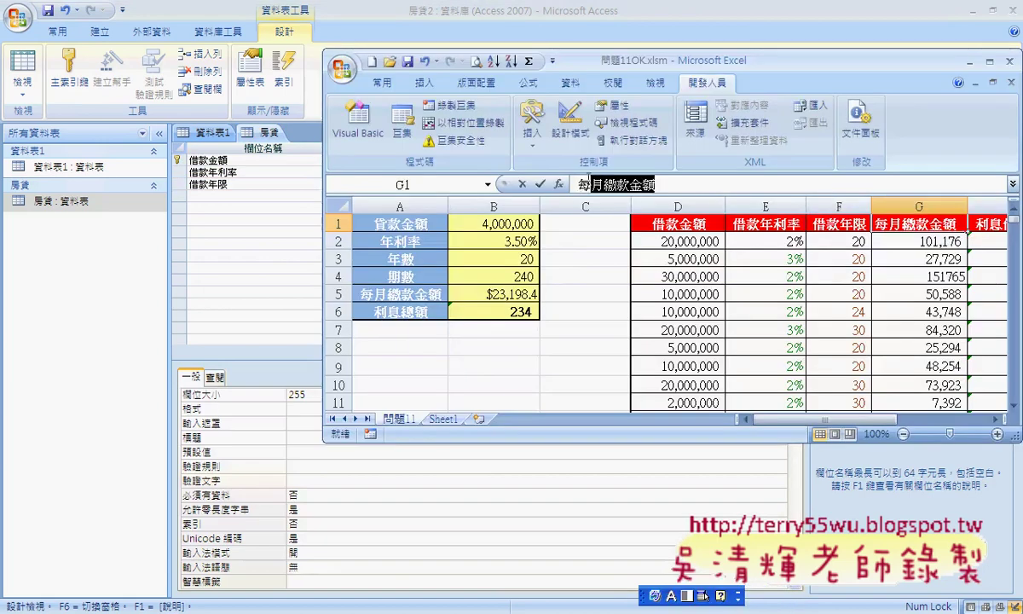
drag(672, 180, 575, 183)
key(ctrl+c)
click(209, 195)
key(ctrl+v)
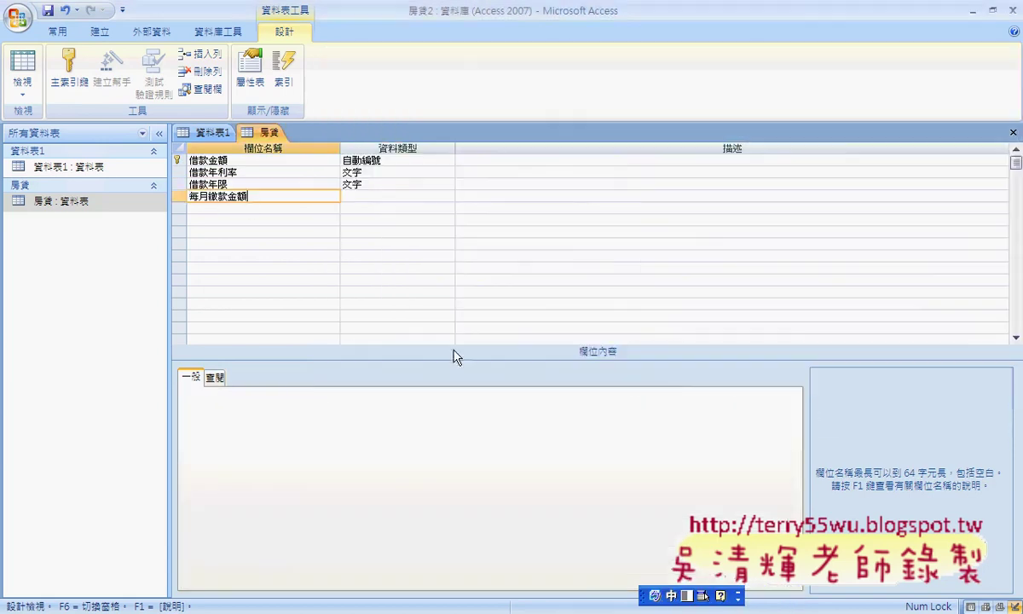
key(Return)
Step: Copy the header 利息償還金額 from cell H1 into the fifth field-name row
click(749, 588)
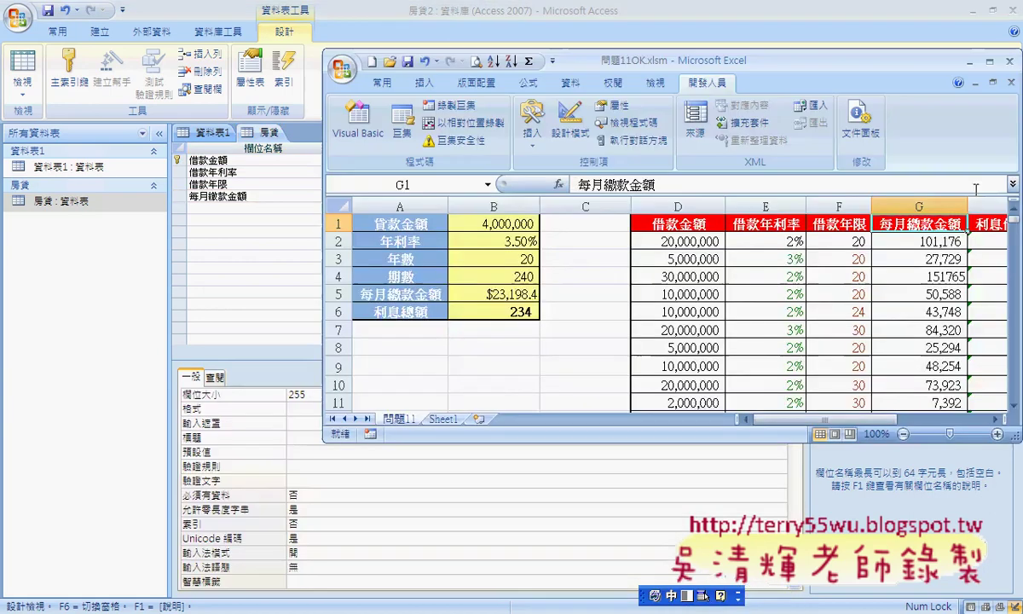
key(Right)
drag(683, 184, 573, 184)
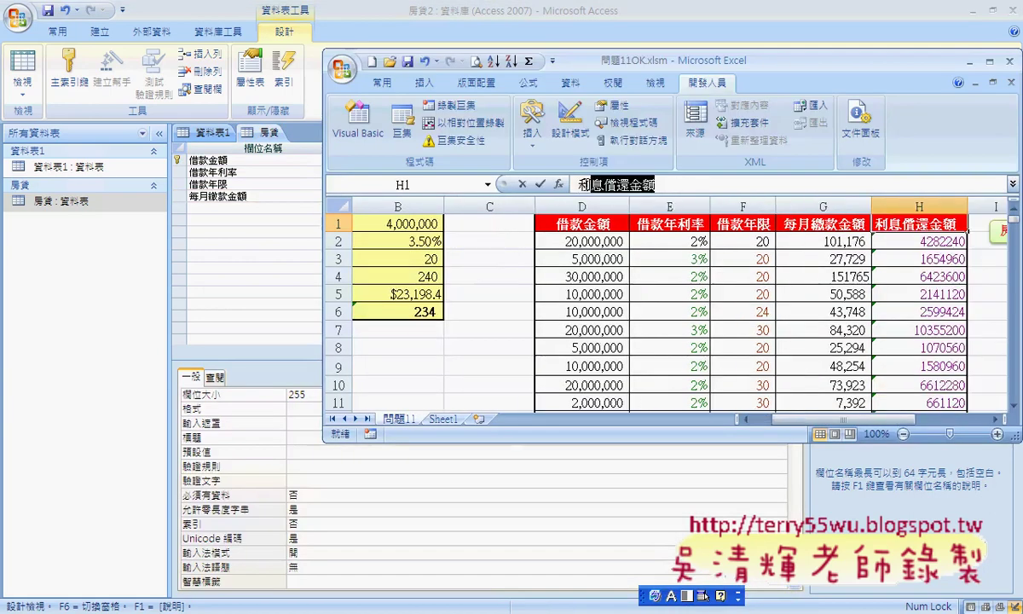
key(ctrl+c)
click(240, 208)
key(ctrl+v)
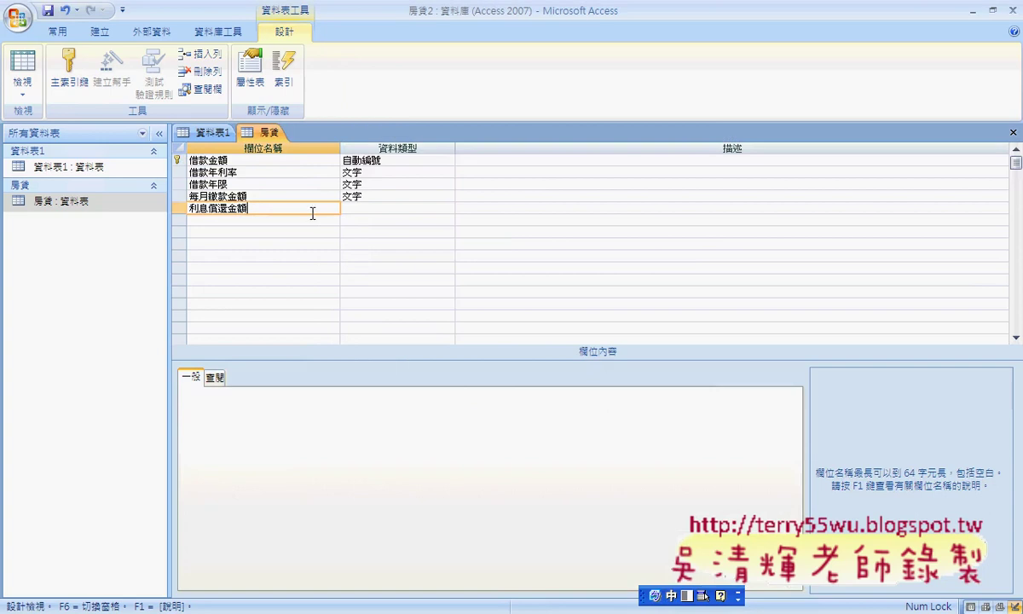
Step: Change 借款金額's data type to 數字, keeping field size 長整數
click(294, 164)
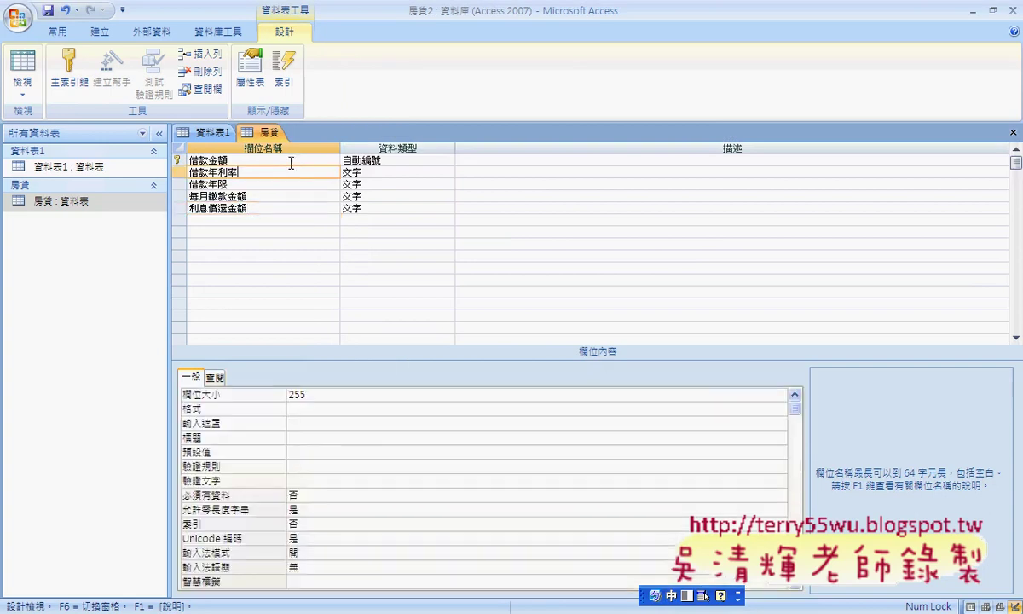
click(384, 162)
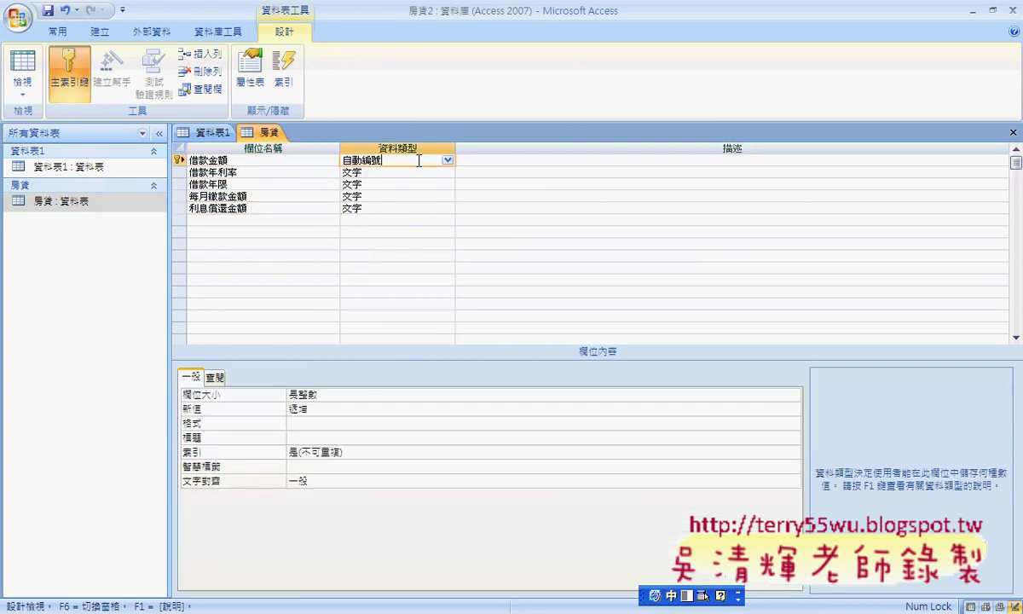
click(448, 162)
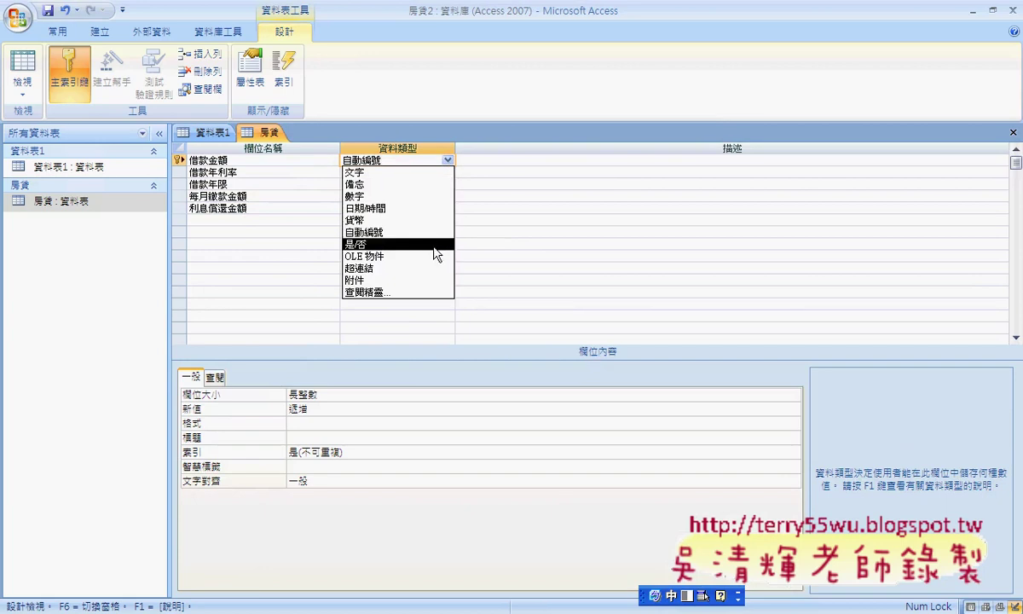
click(436, 197)
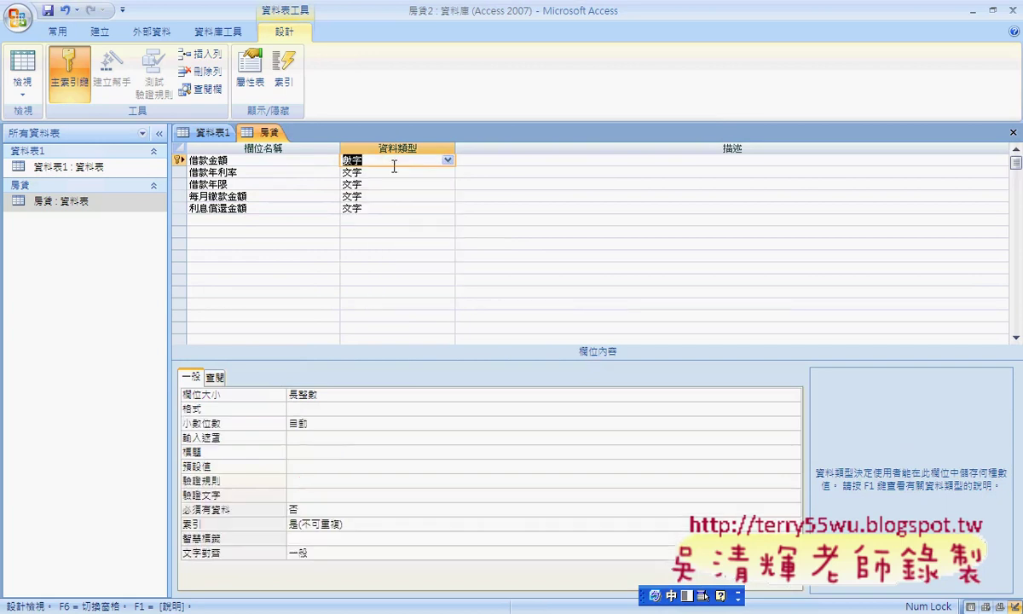
click(324, 394)
click(794, 396)
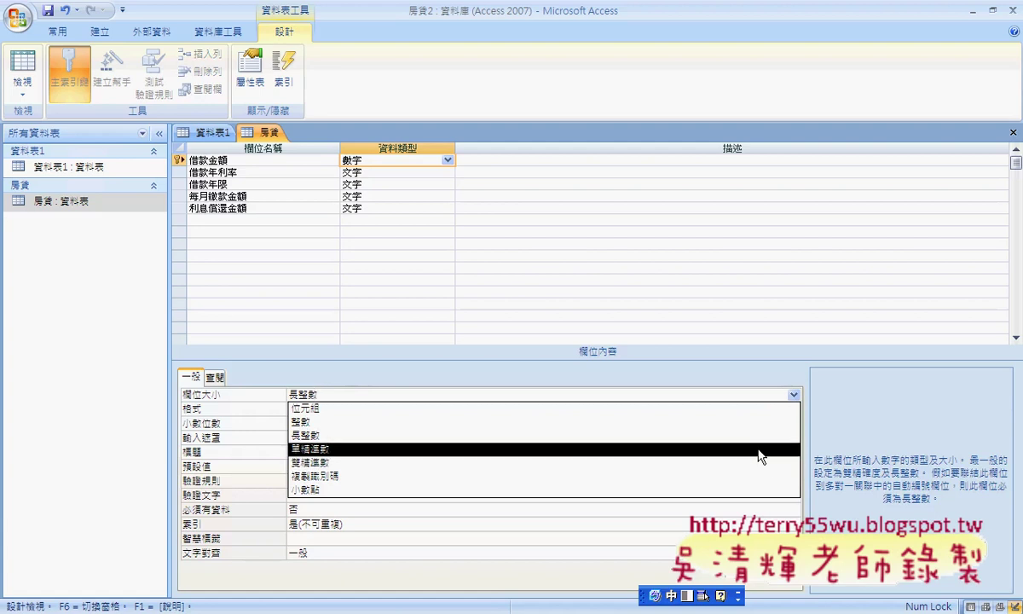
click(710, 435)
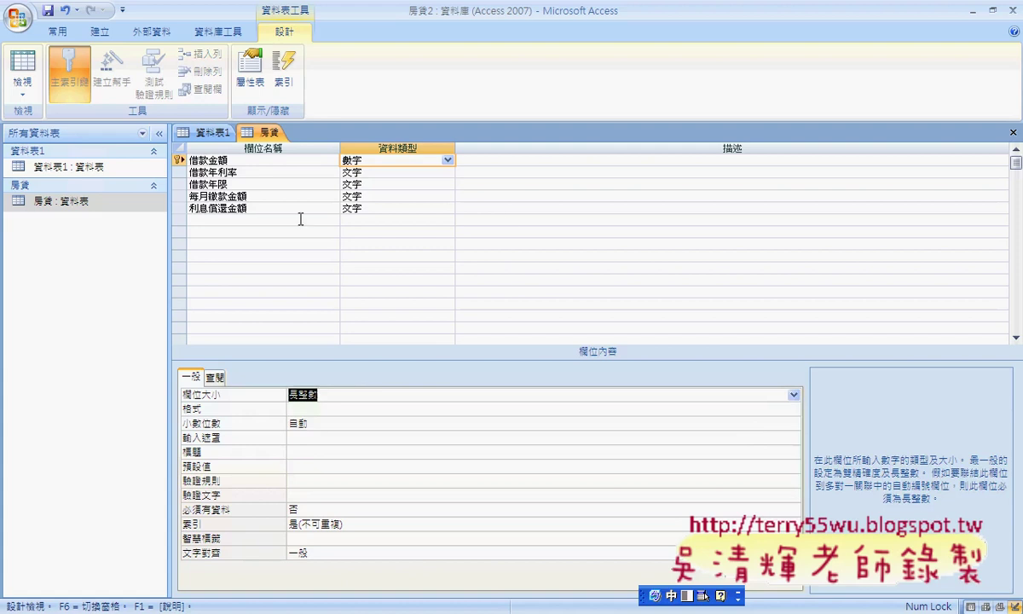
Step: Make 借款年利率 a 數字 field with field size 雙精準數
click(274, 173)
click(417, 174)
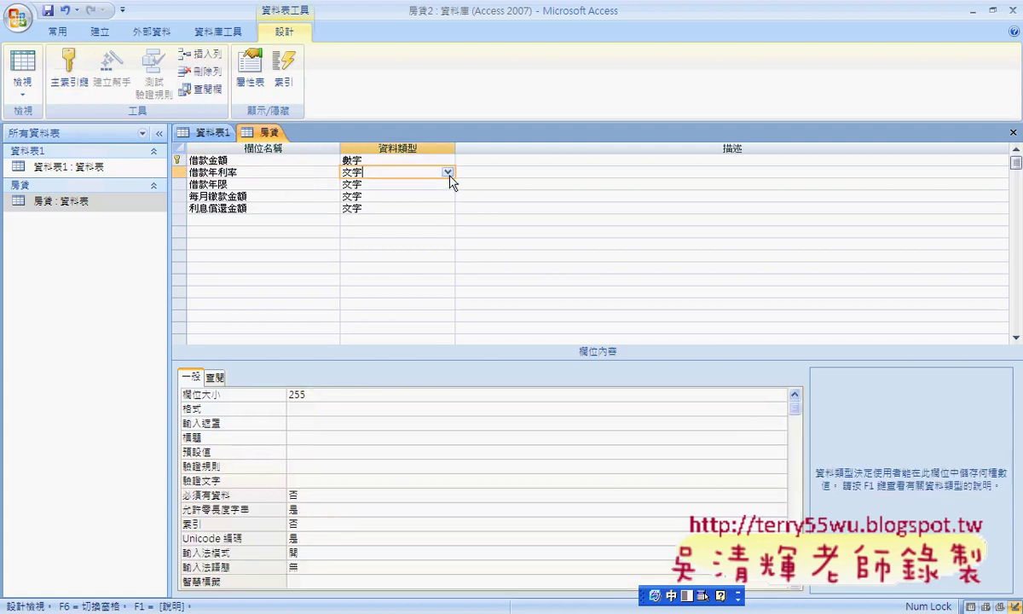
click(447, 173)
click(410, 208)
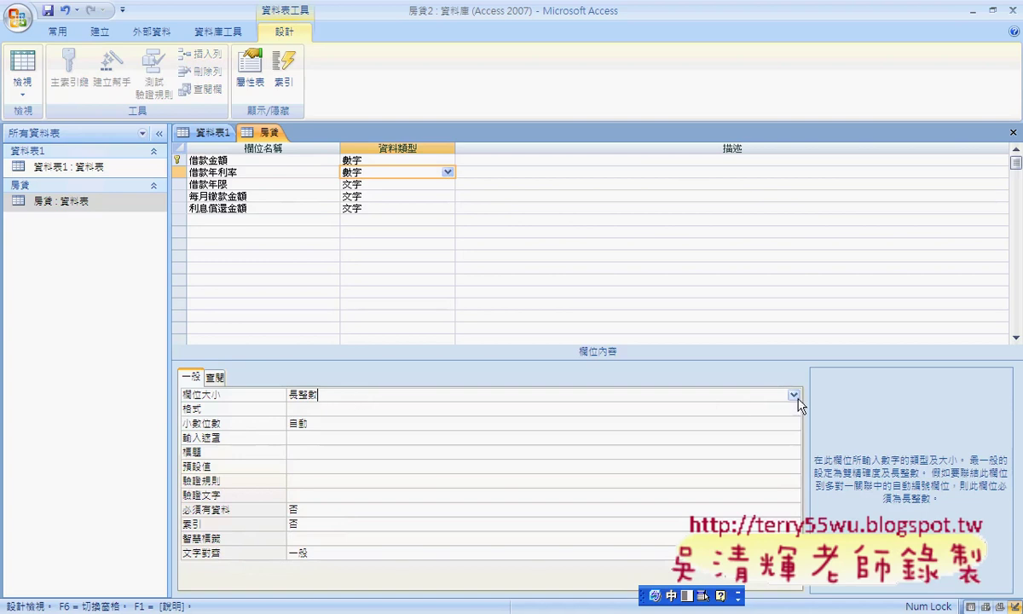
click(794, 395)
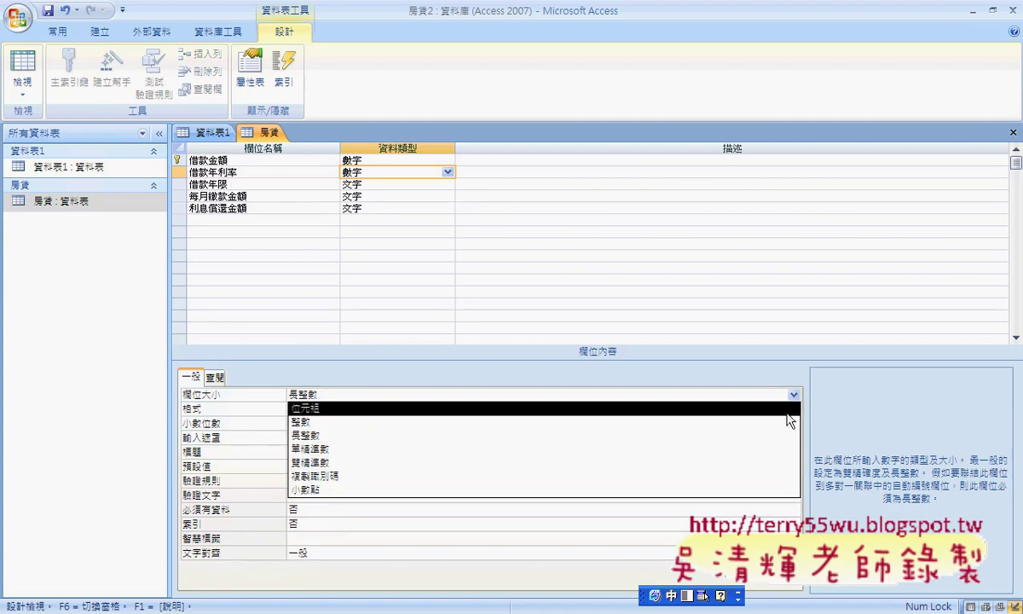
click(775, 473)
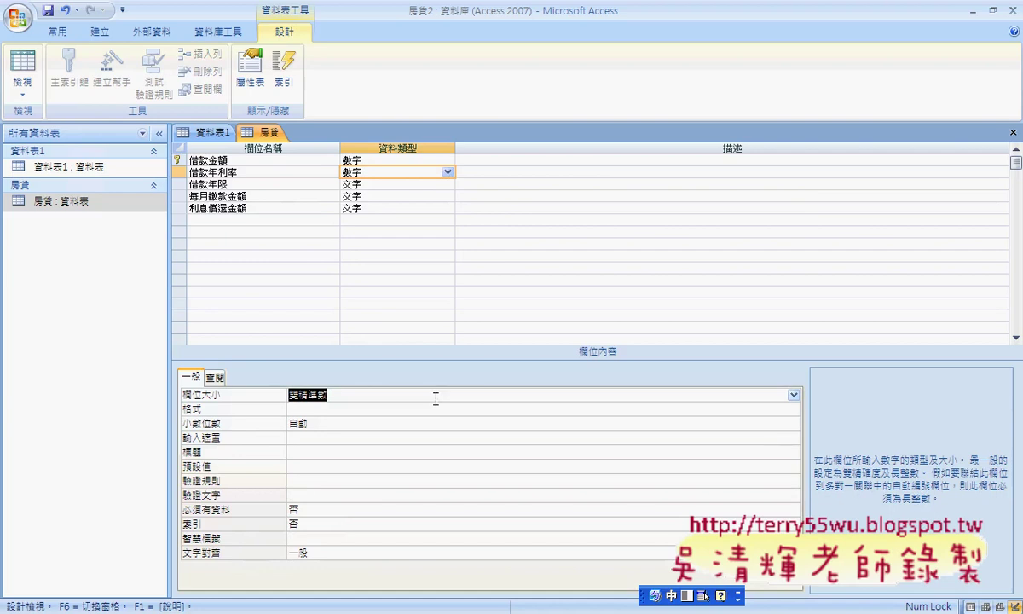
Step: Set 借款年限, 每月繳款金額 and 利息償還金額 to the 數字 data type
click(364, 183)
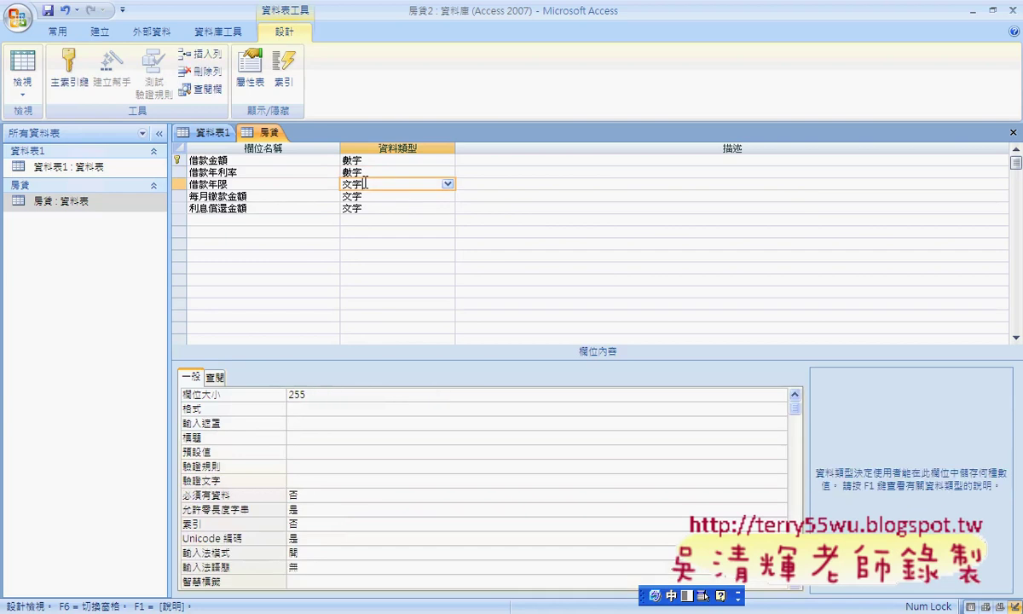
click(456, 184)
click(447, 184)
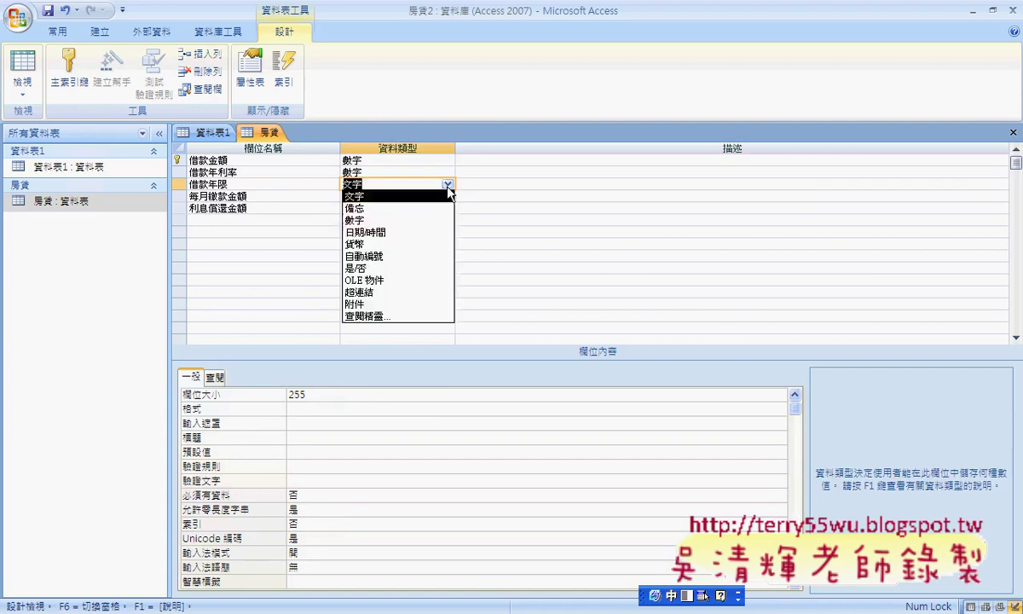
click(407, 220)
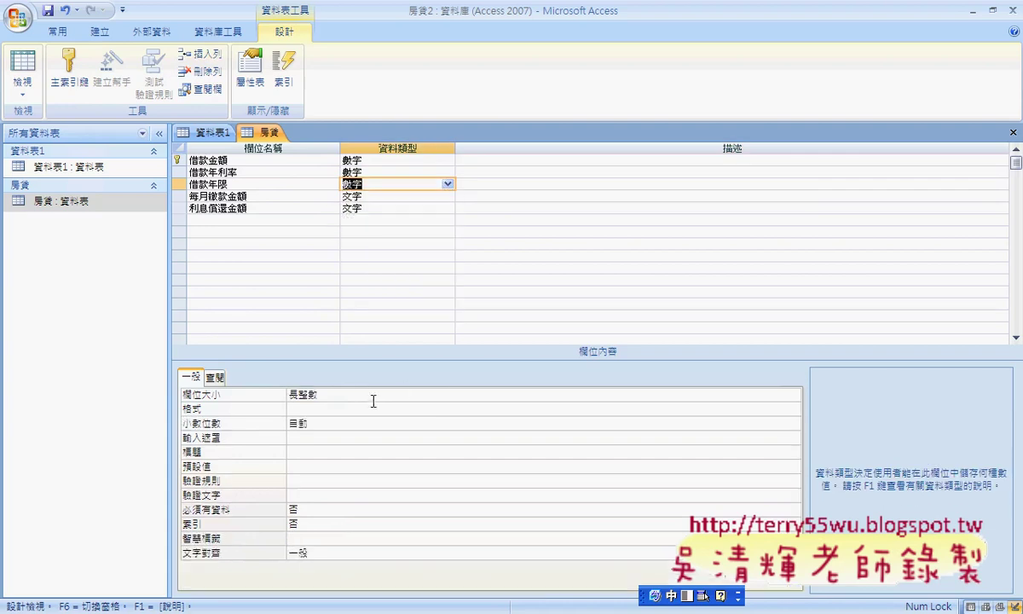
click(322, 394)
click(375, 199)
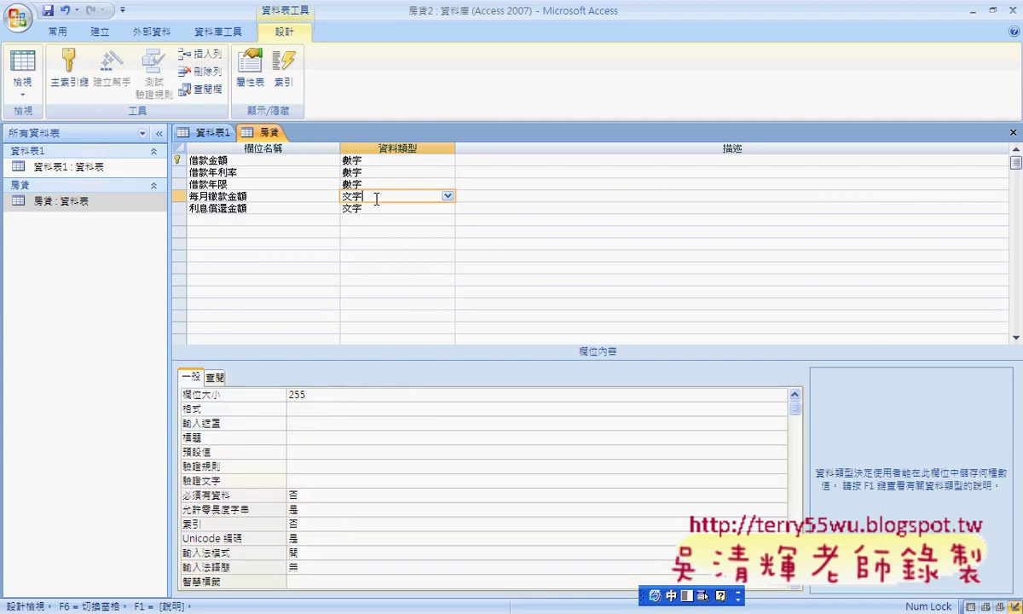
click(446, 196)
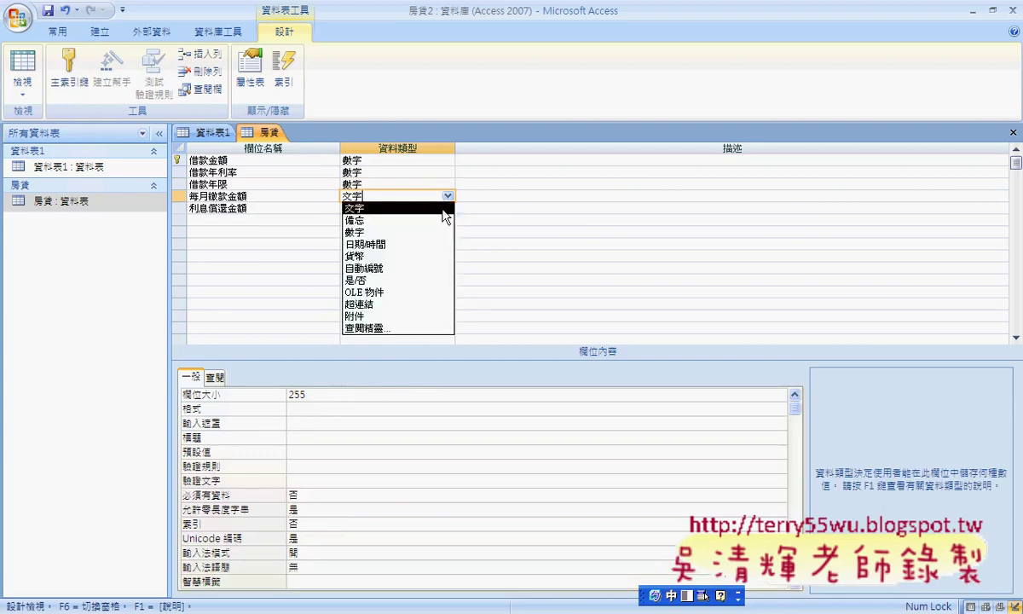
click(439, 230)
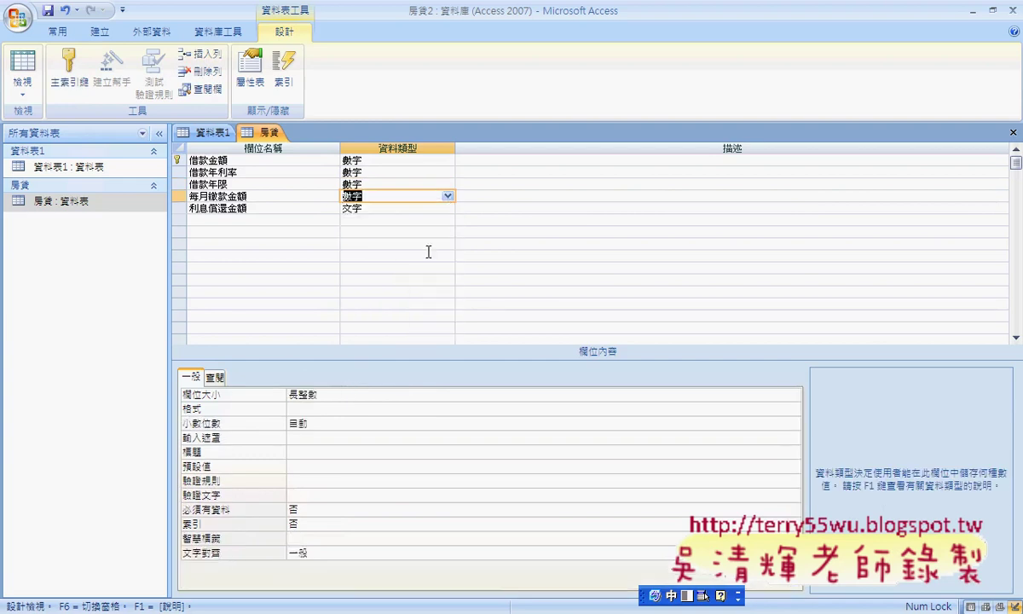
click(252, 210)
click(397, 208)
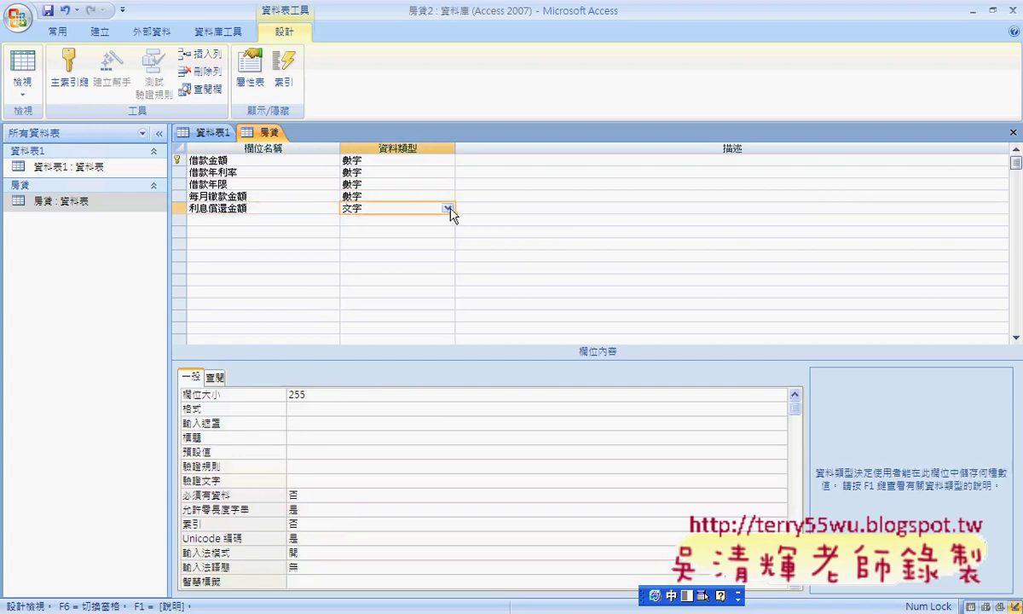
click(447, 208)
click(440, 243)
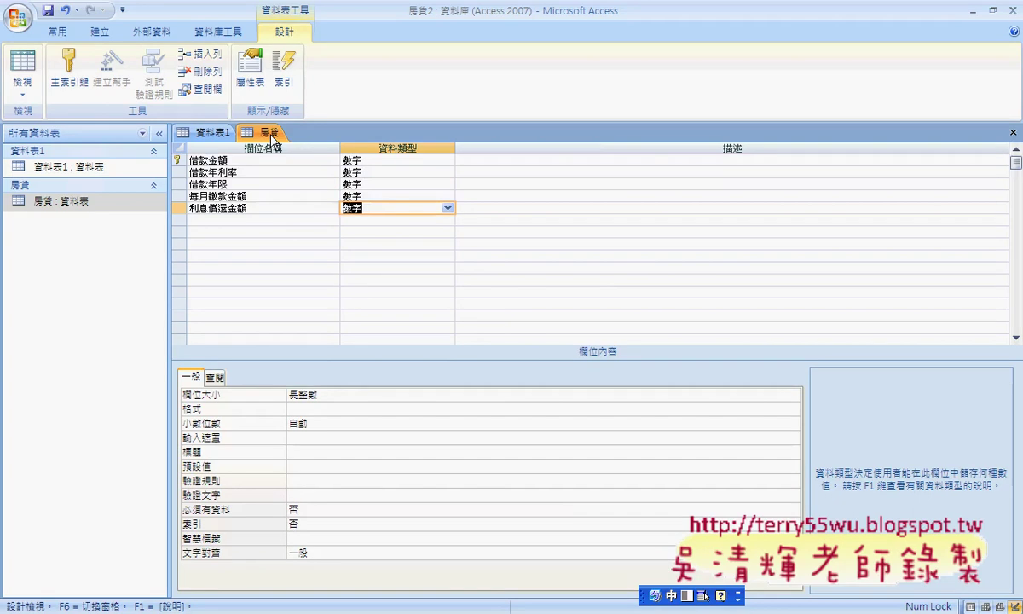
Step: Open 房貸 from the navigation pane, saving the design when prompted
double_click(128, 201)
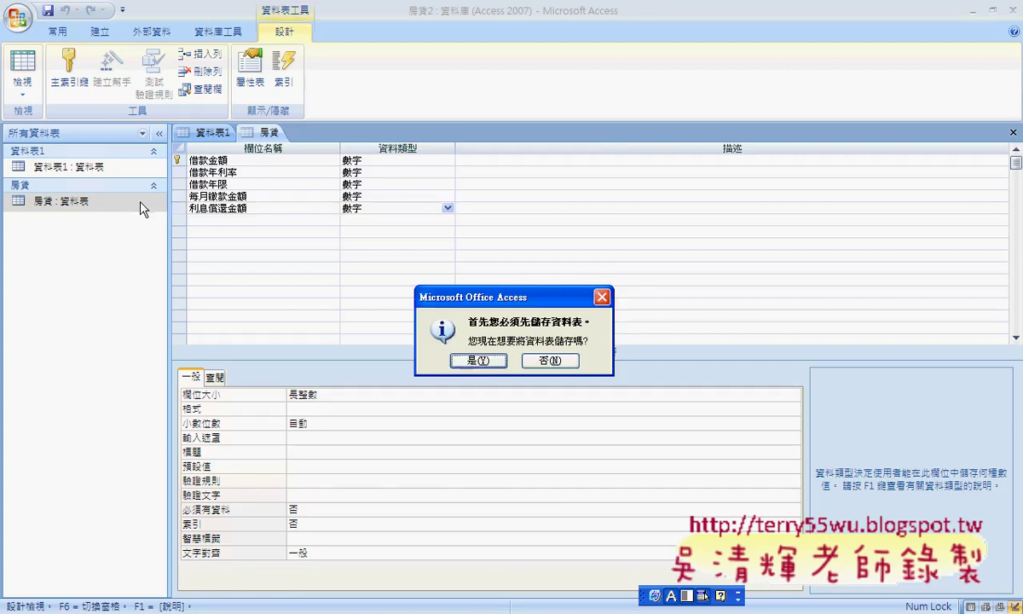
click(481, 360)
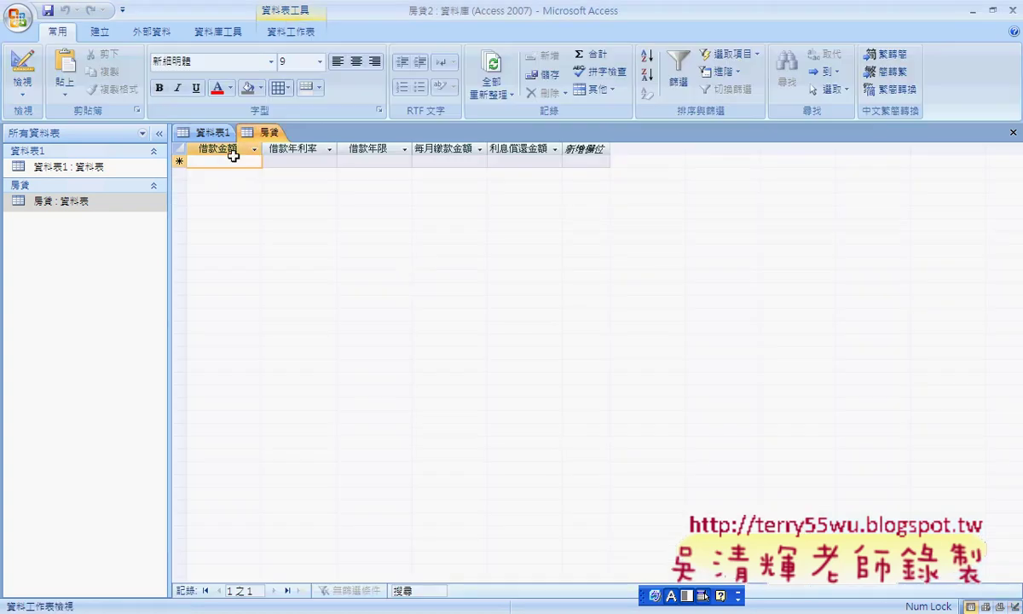